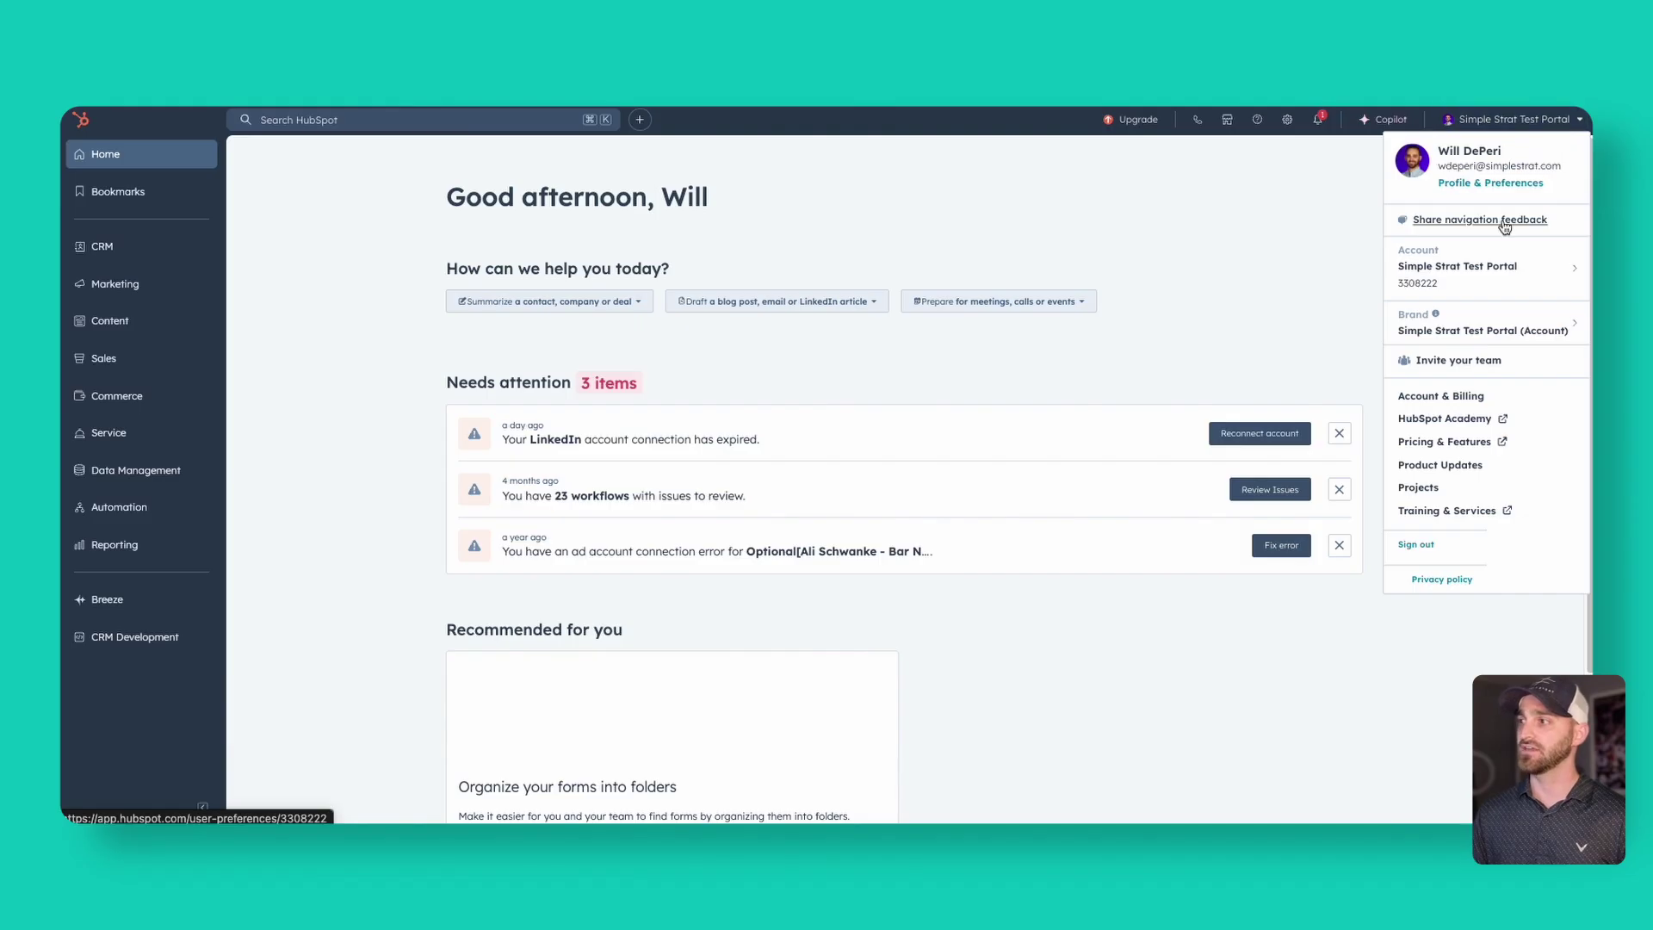
Search all product updates for "Prepare, review, and follow up on meetings with AI Meeting Assistant".
left_click(1455, 466)
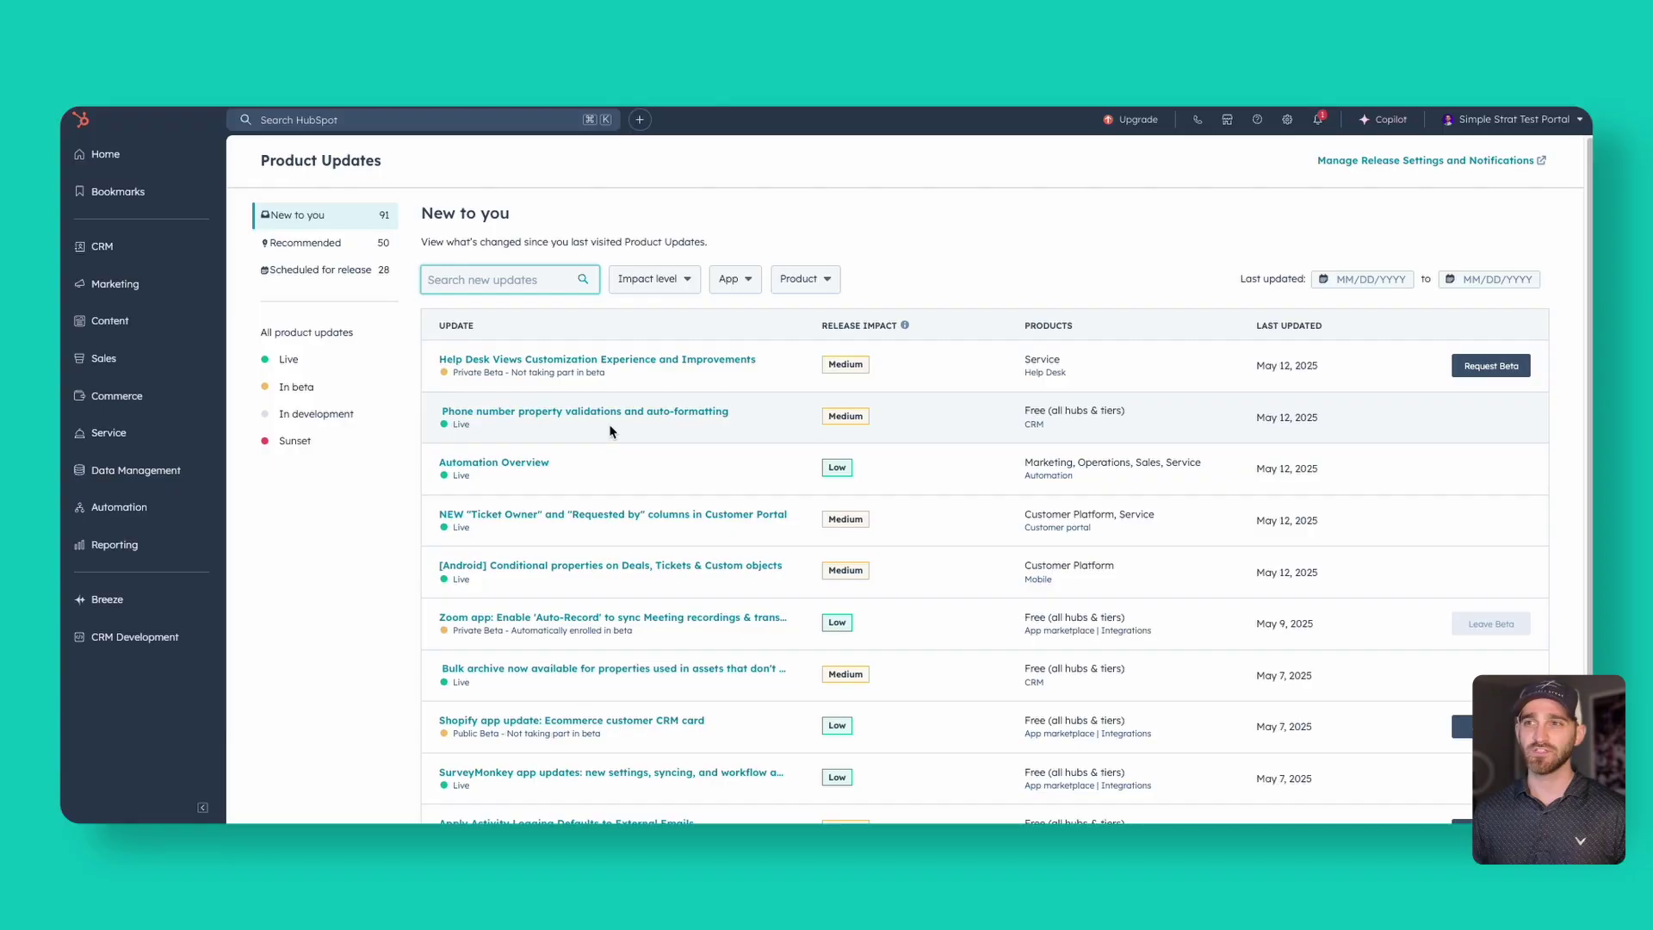
left_click(310, 339)
left_click(552, 279)
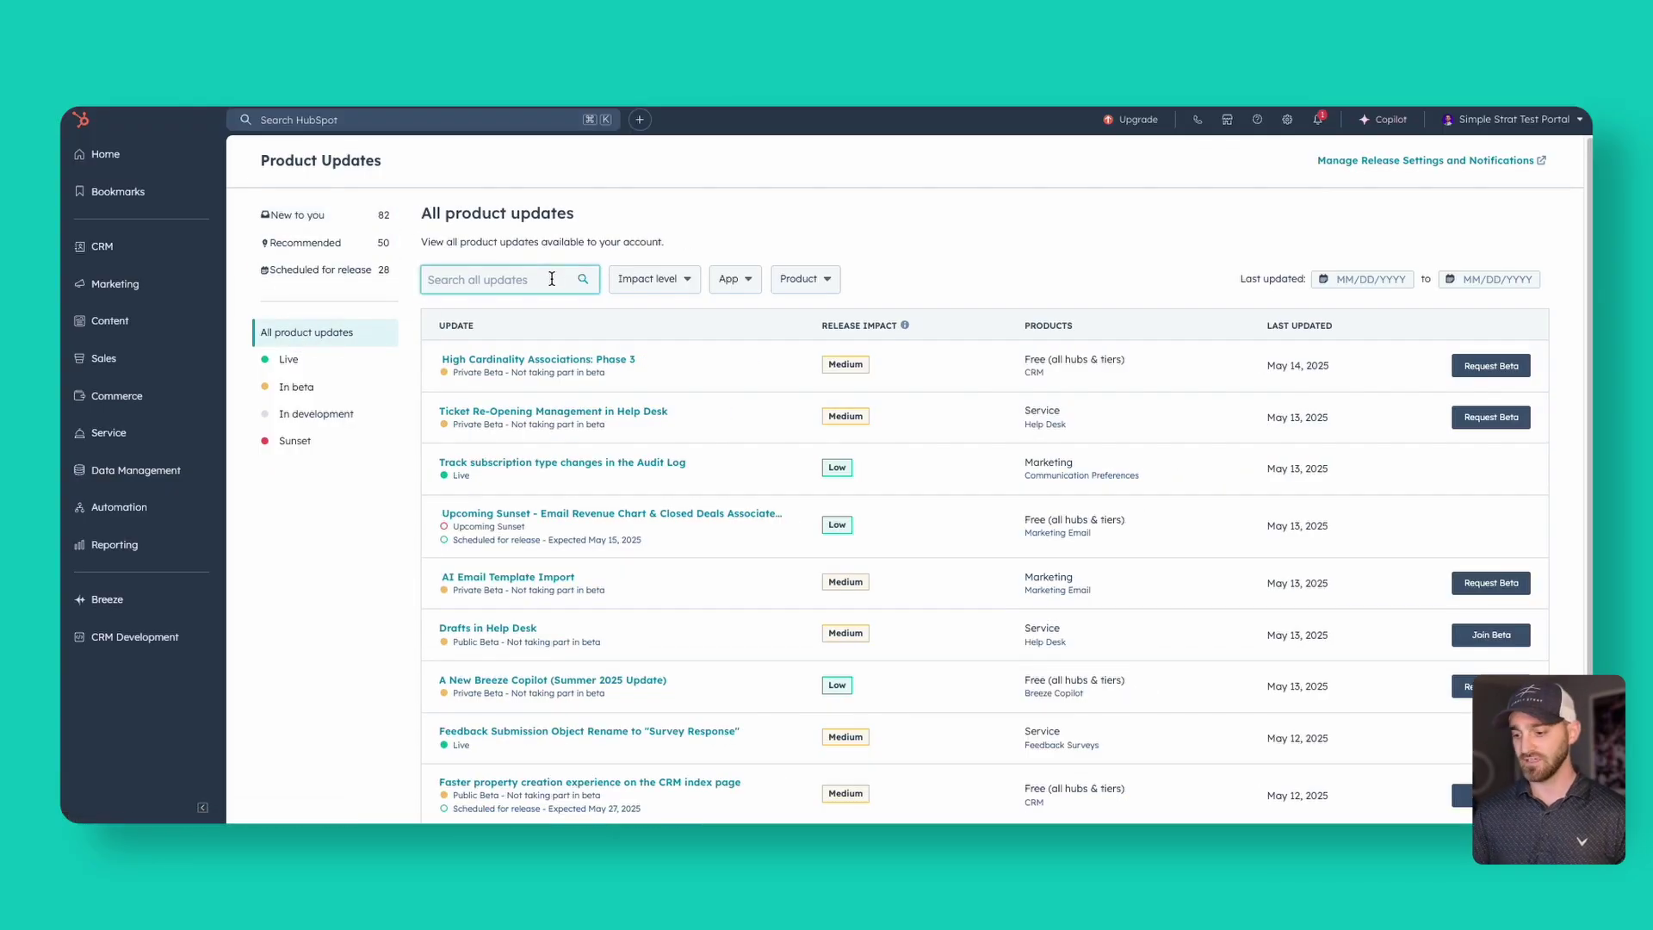
key("super+v")
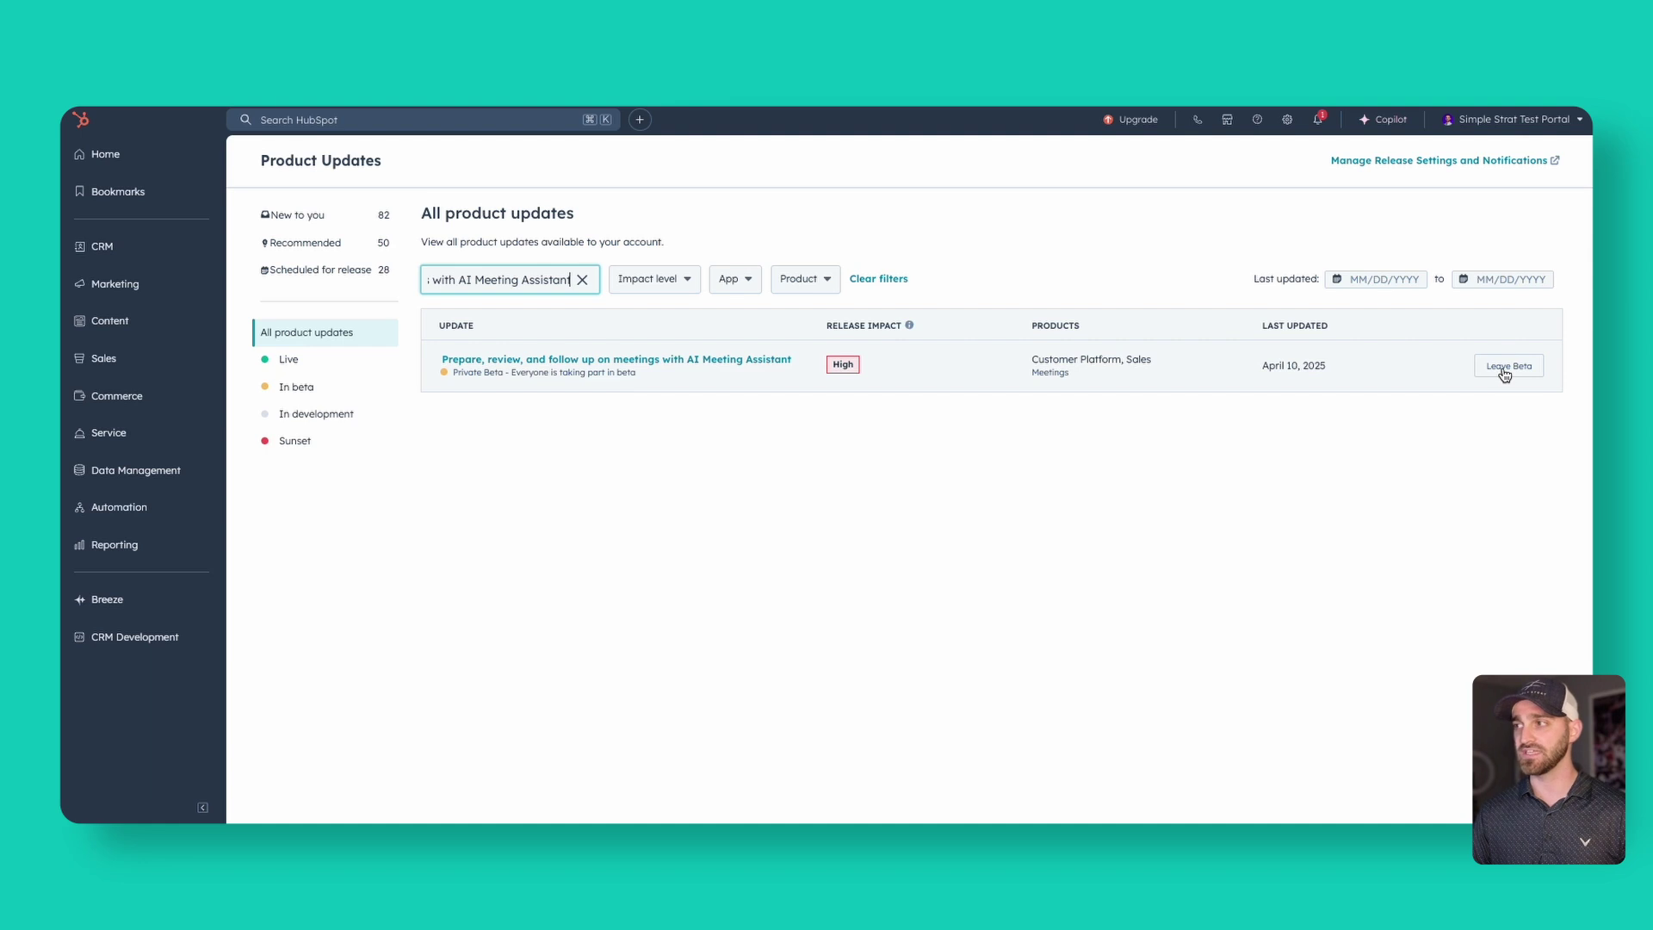
Replace the product updates search with "notetaker".
left_click(582, 279)
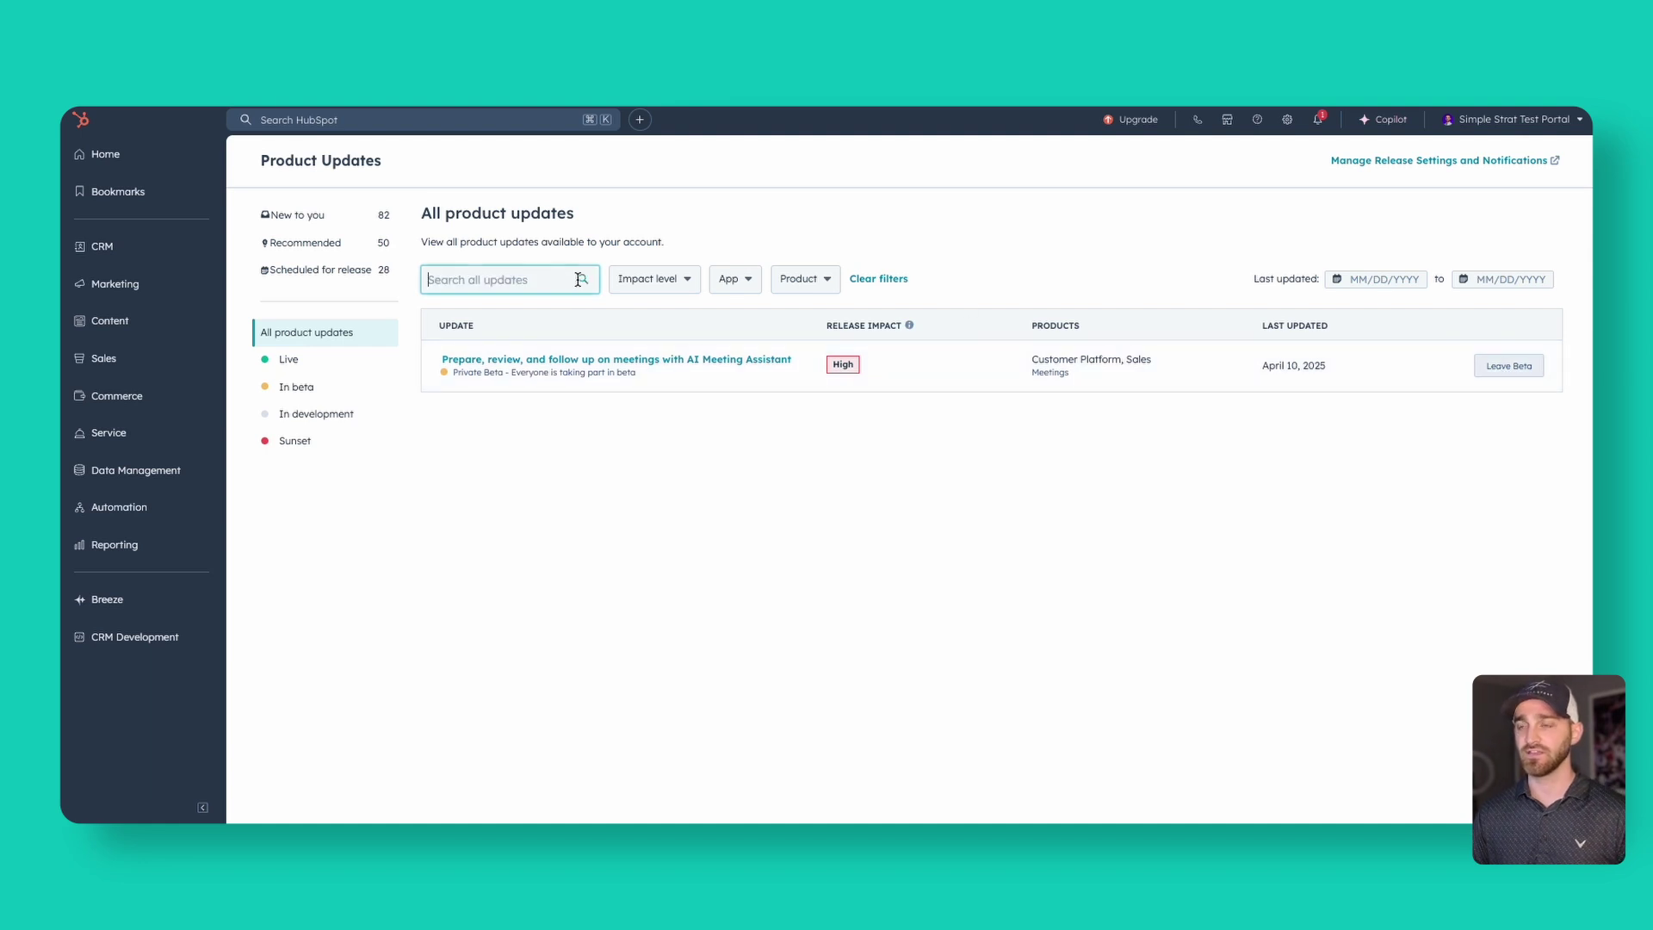
type("note")
key("BackSpace")
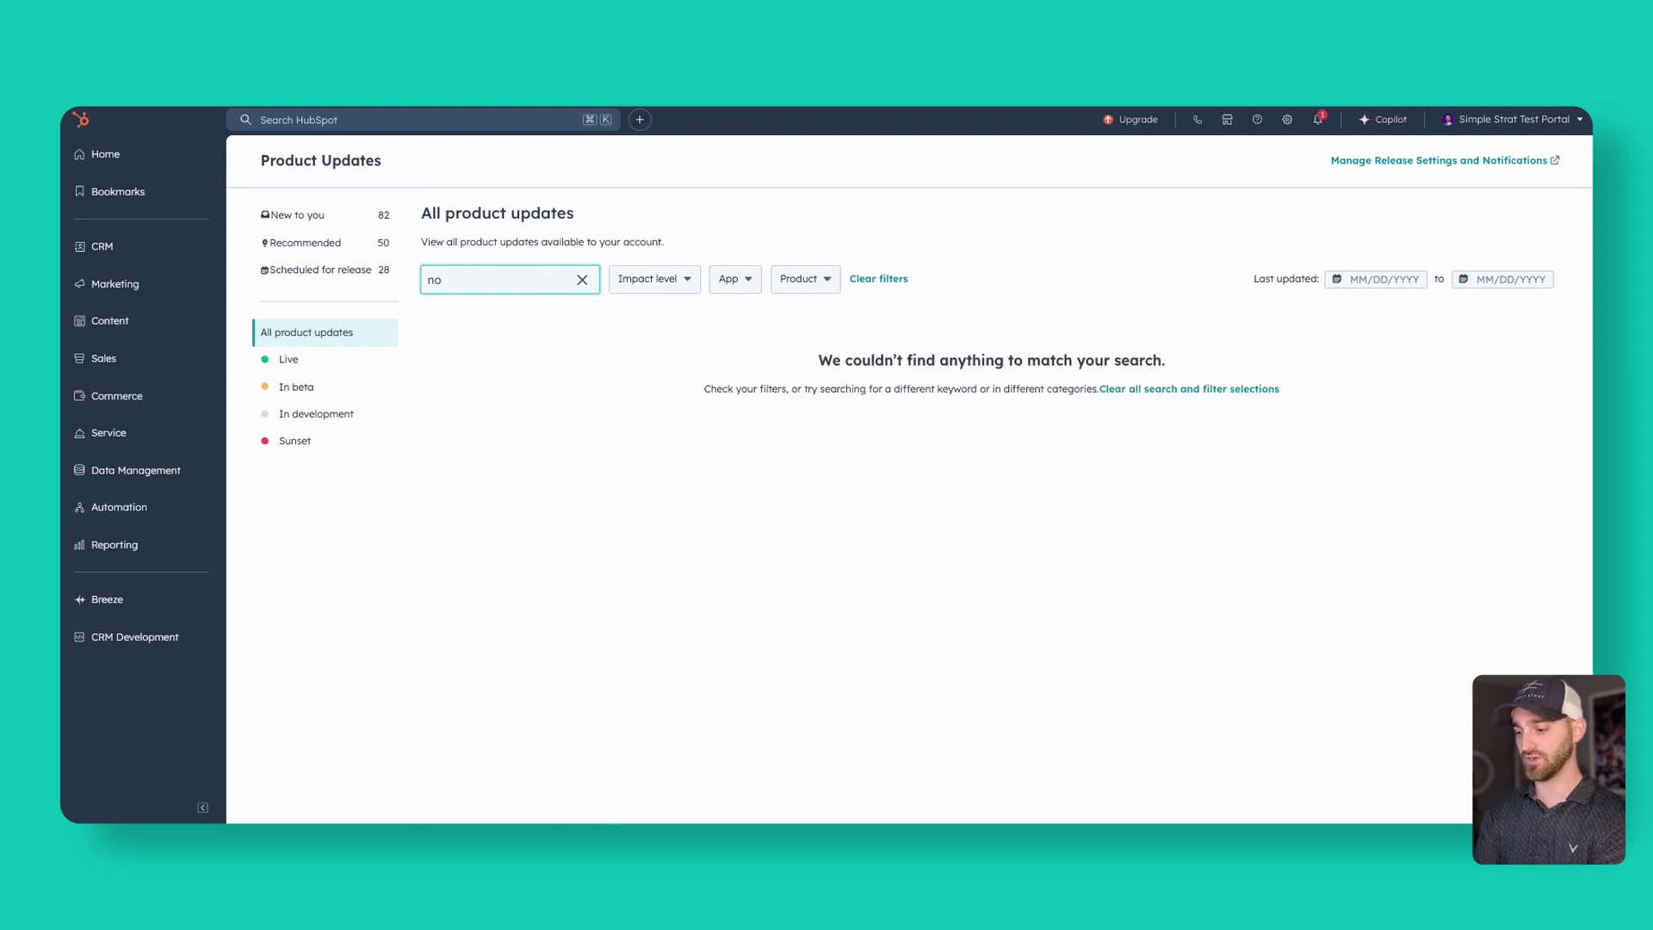
type("tetaker")
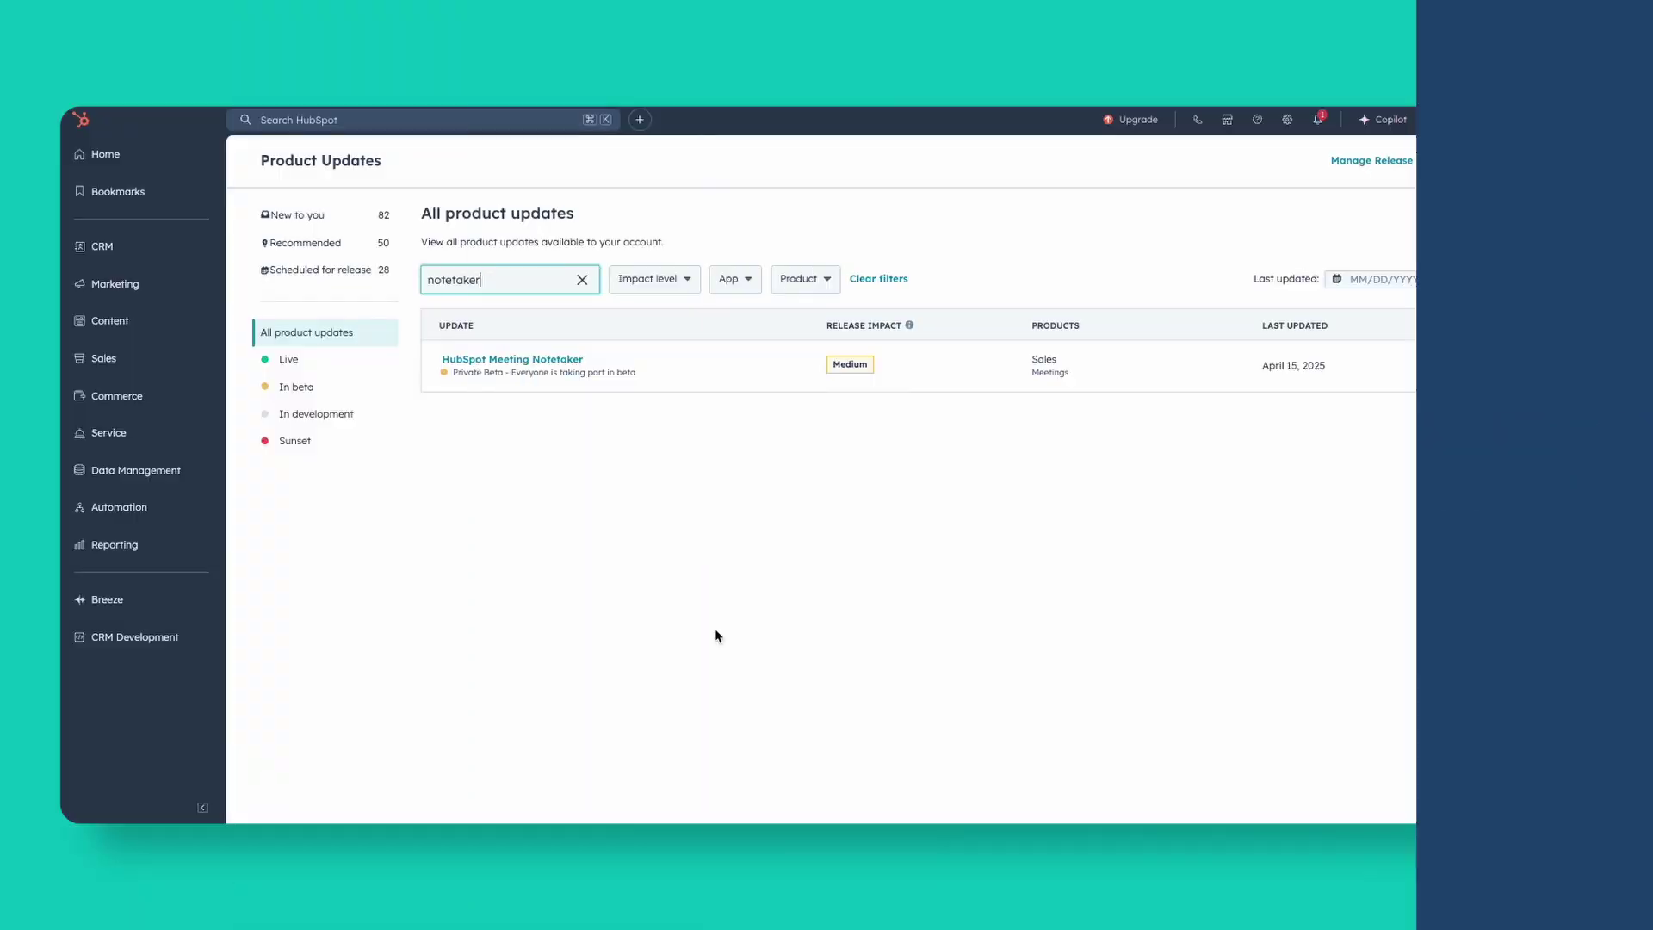
Open the account's Call Configurations settings and examine the call recording, transcription and HubSpot Meeting Notetaker options.
left_click(1287, 121)
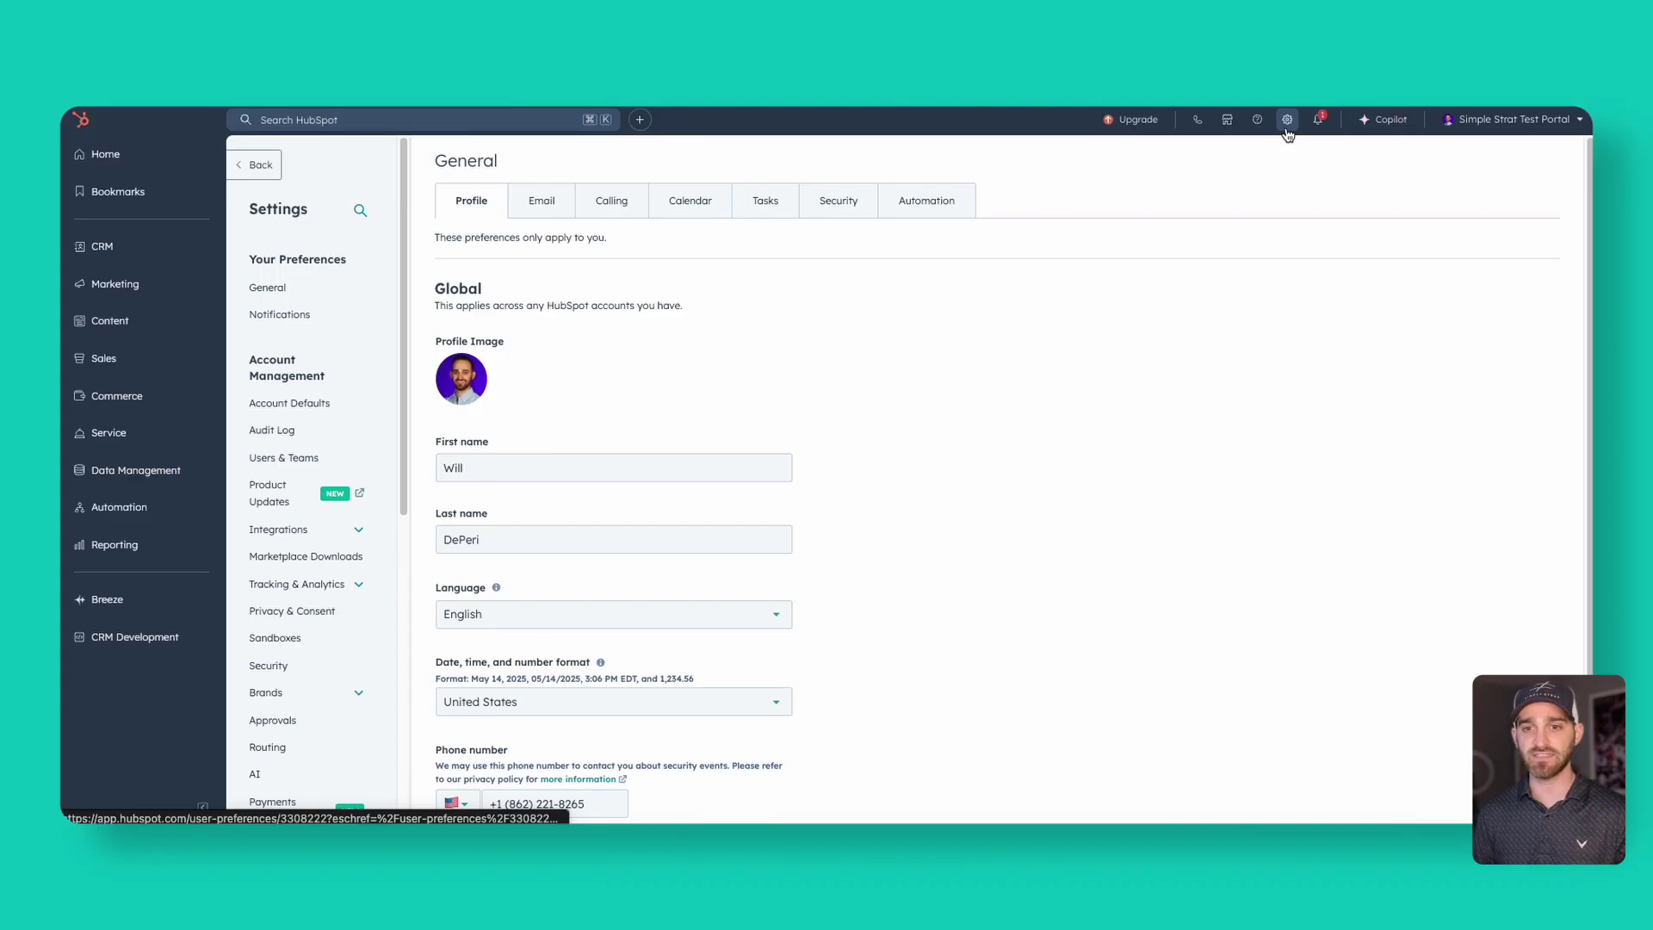
scroll(336, 637, "down", 5)
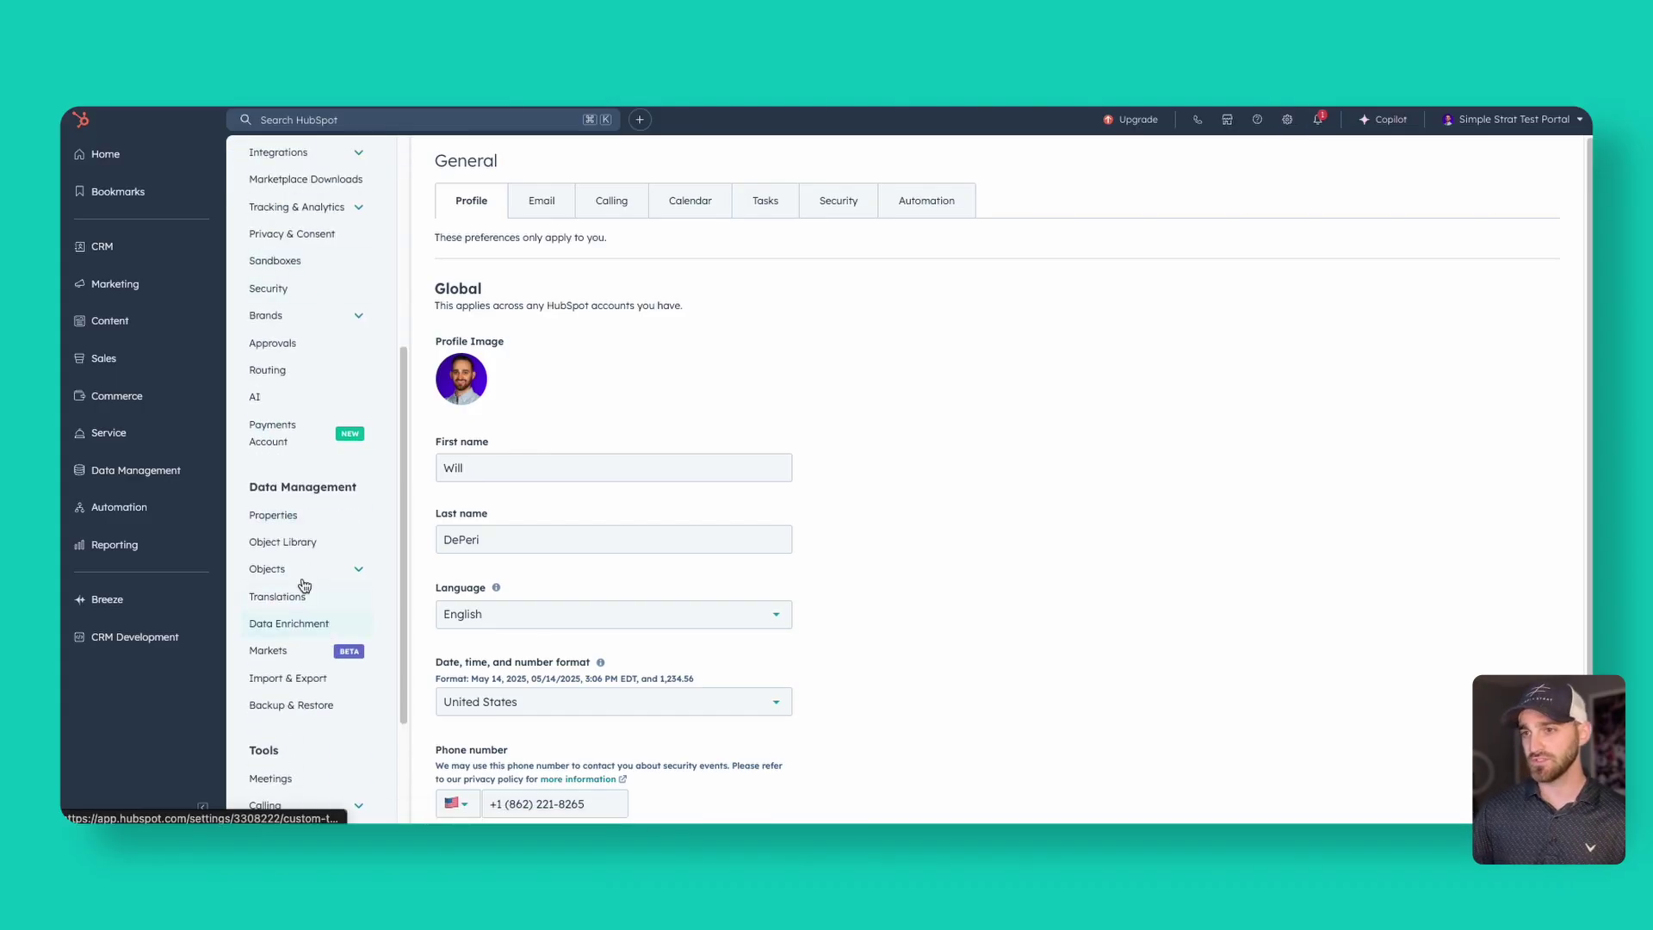
scroll(315, 646, "down", 3)
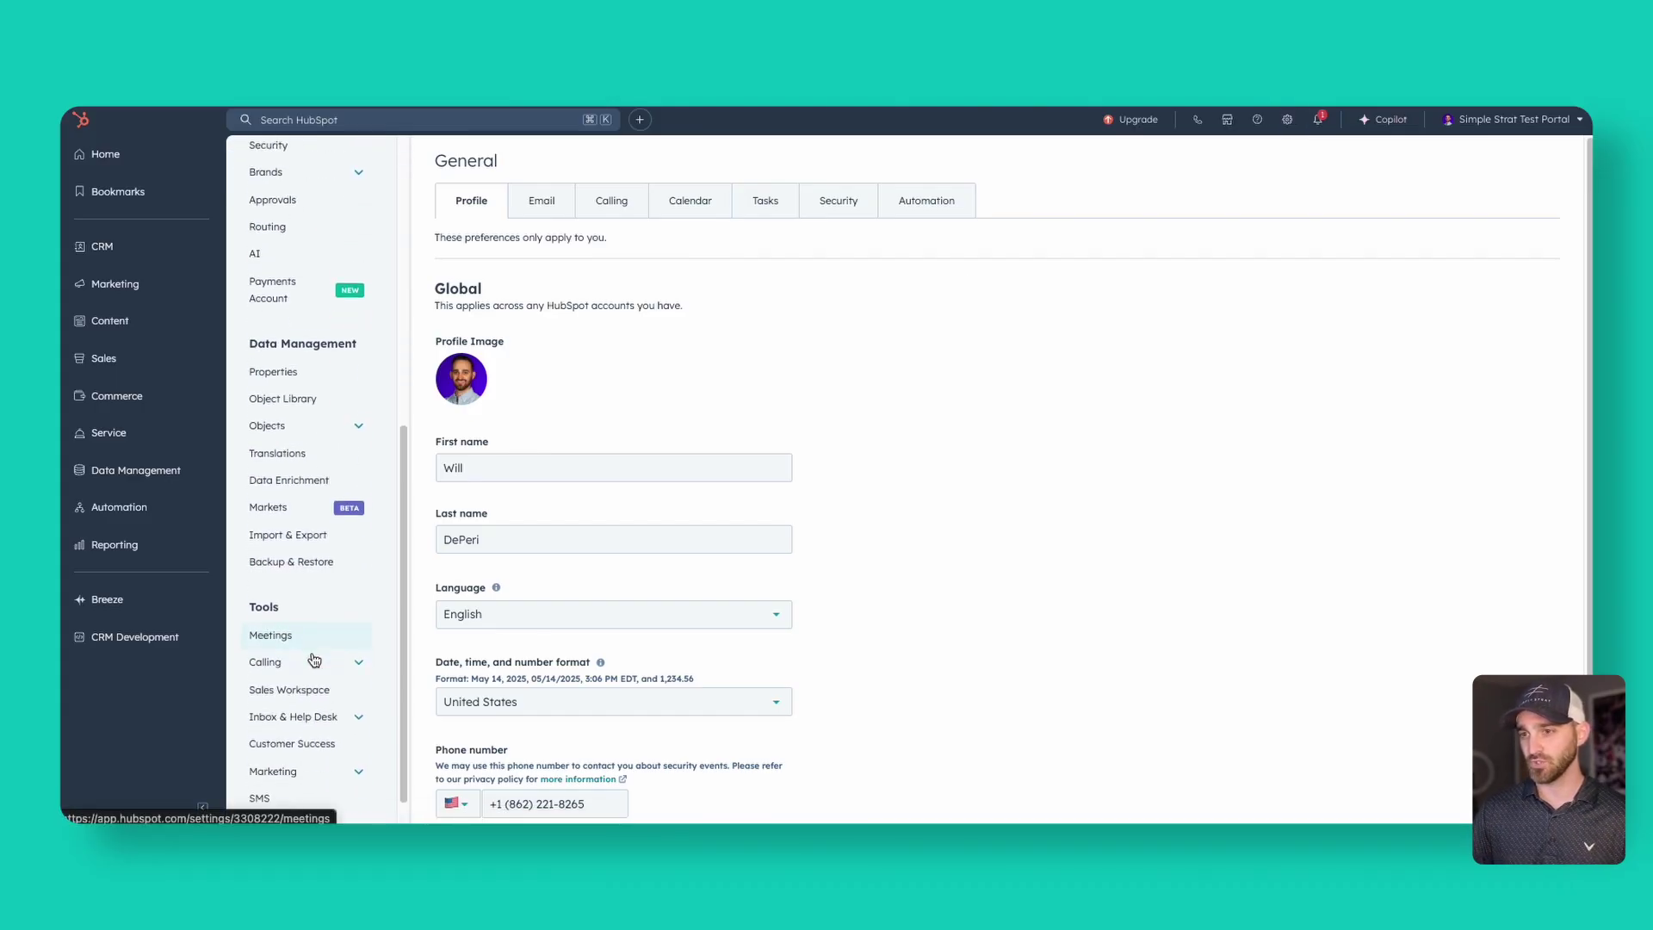
left_click(308, 665)
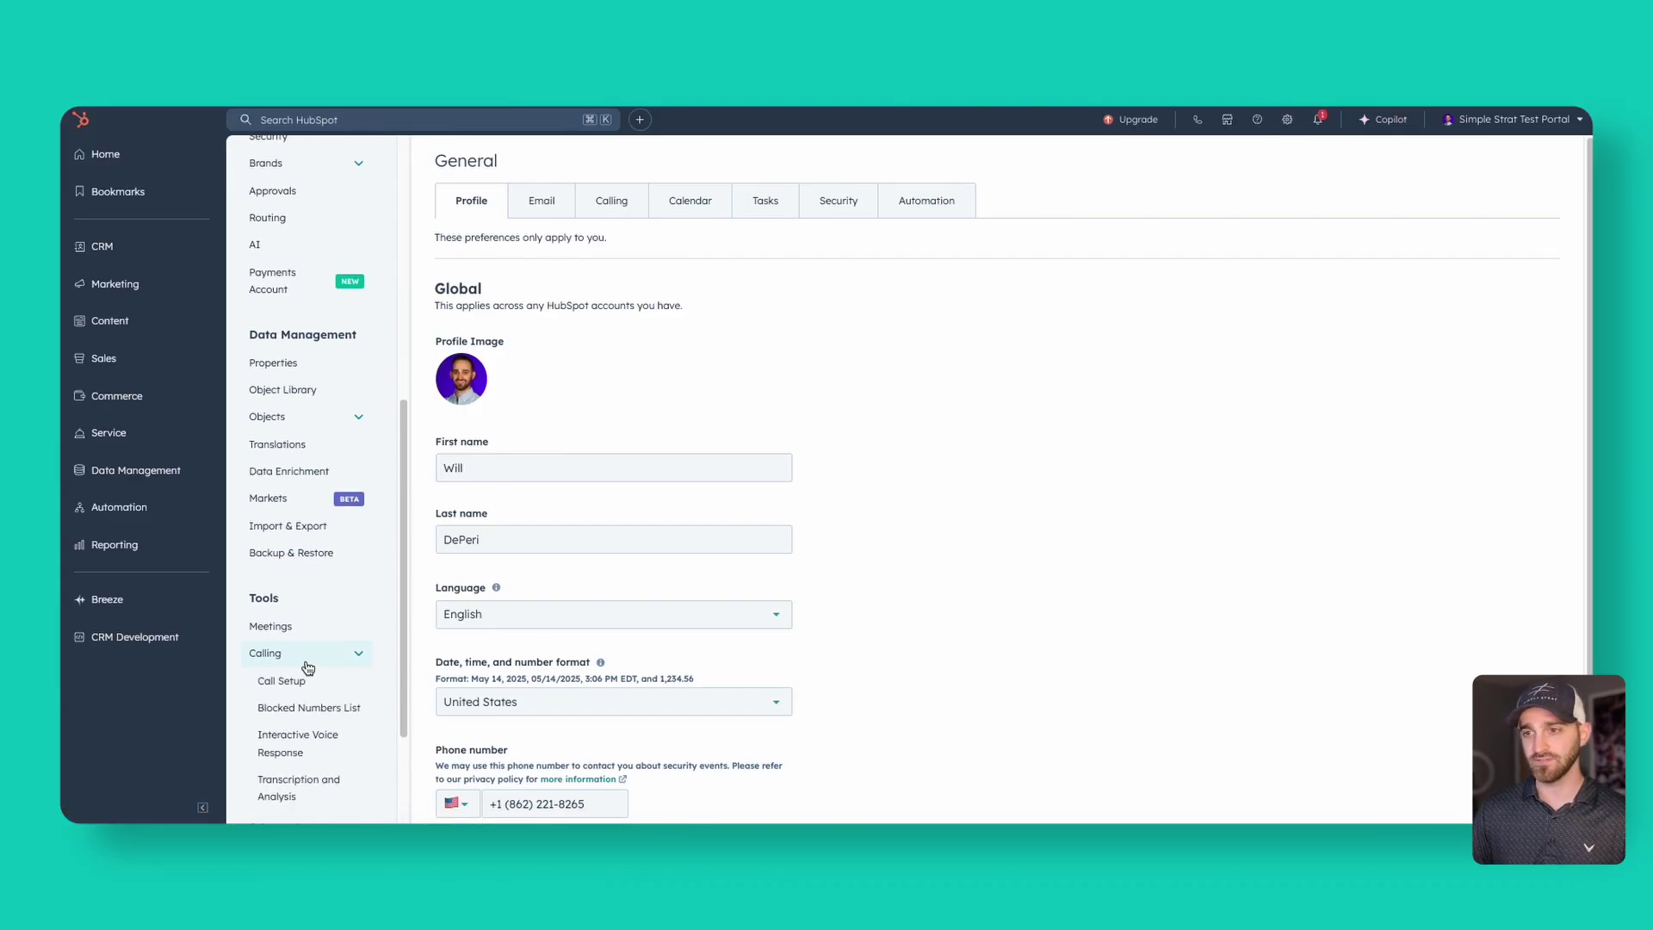
left_click(297, 680)
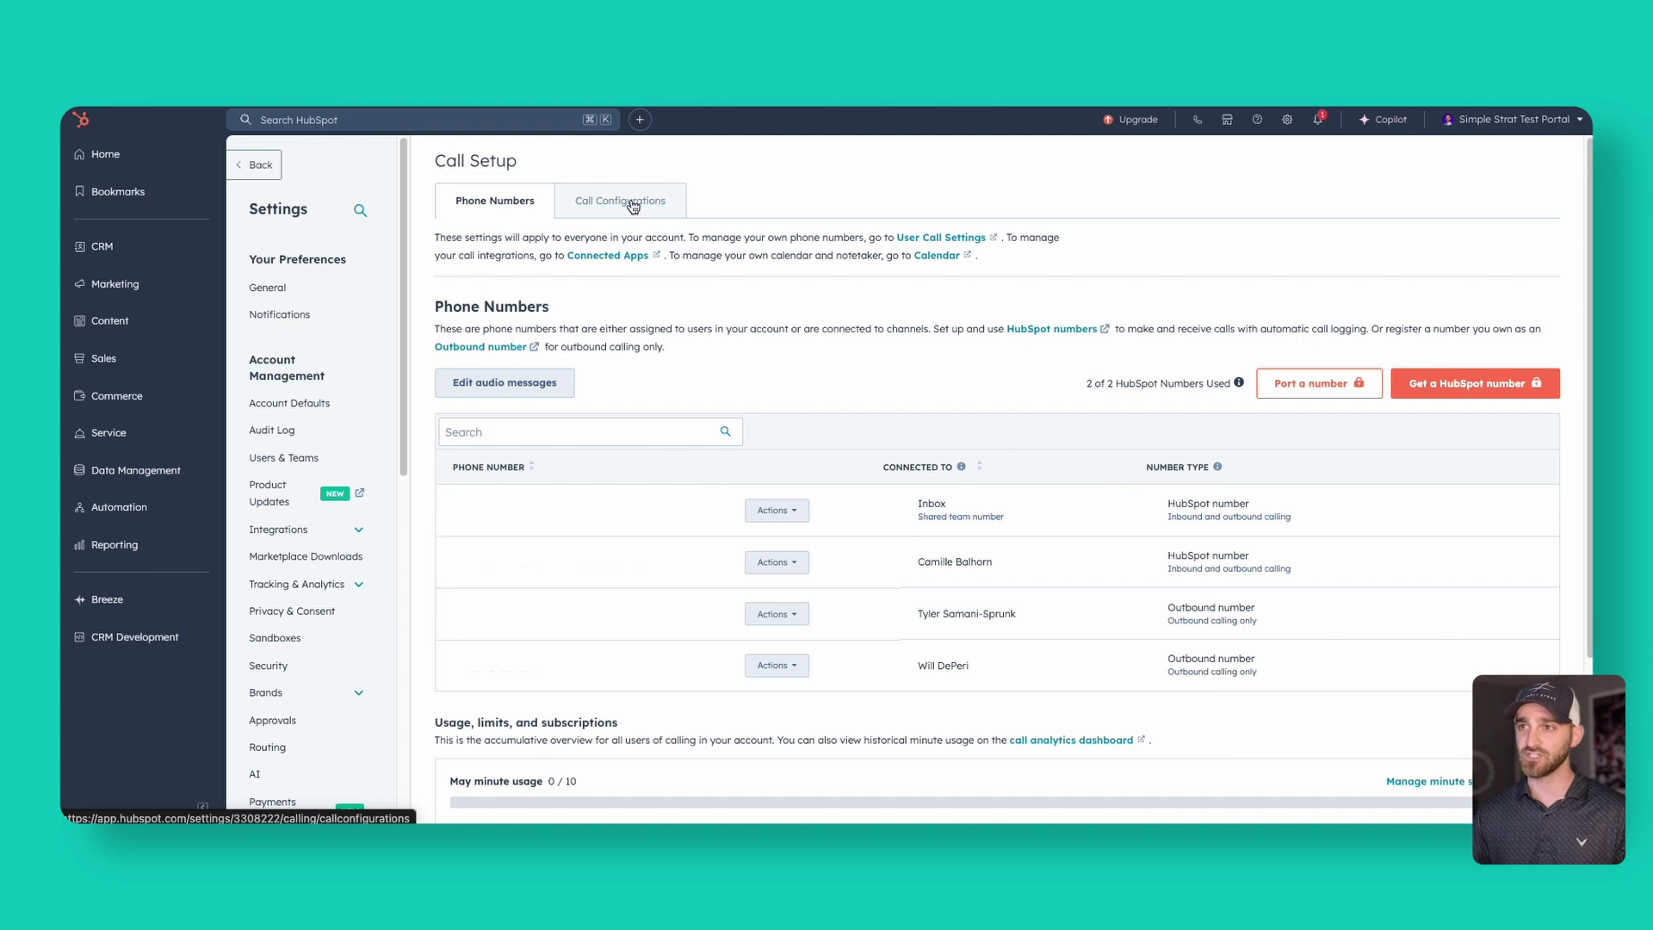
left_click(633, 205)
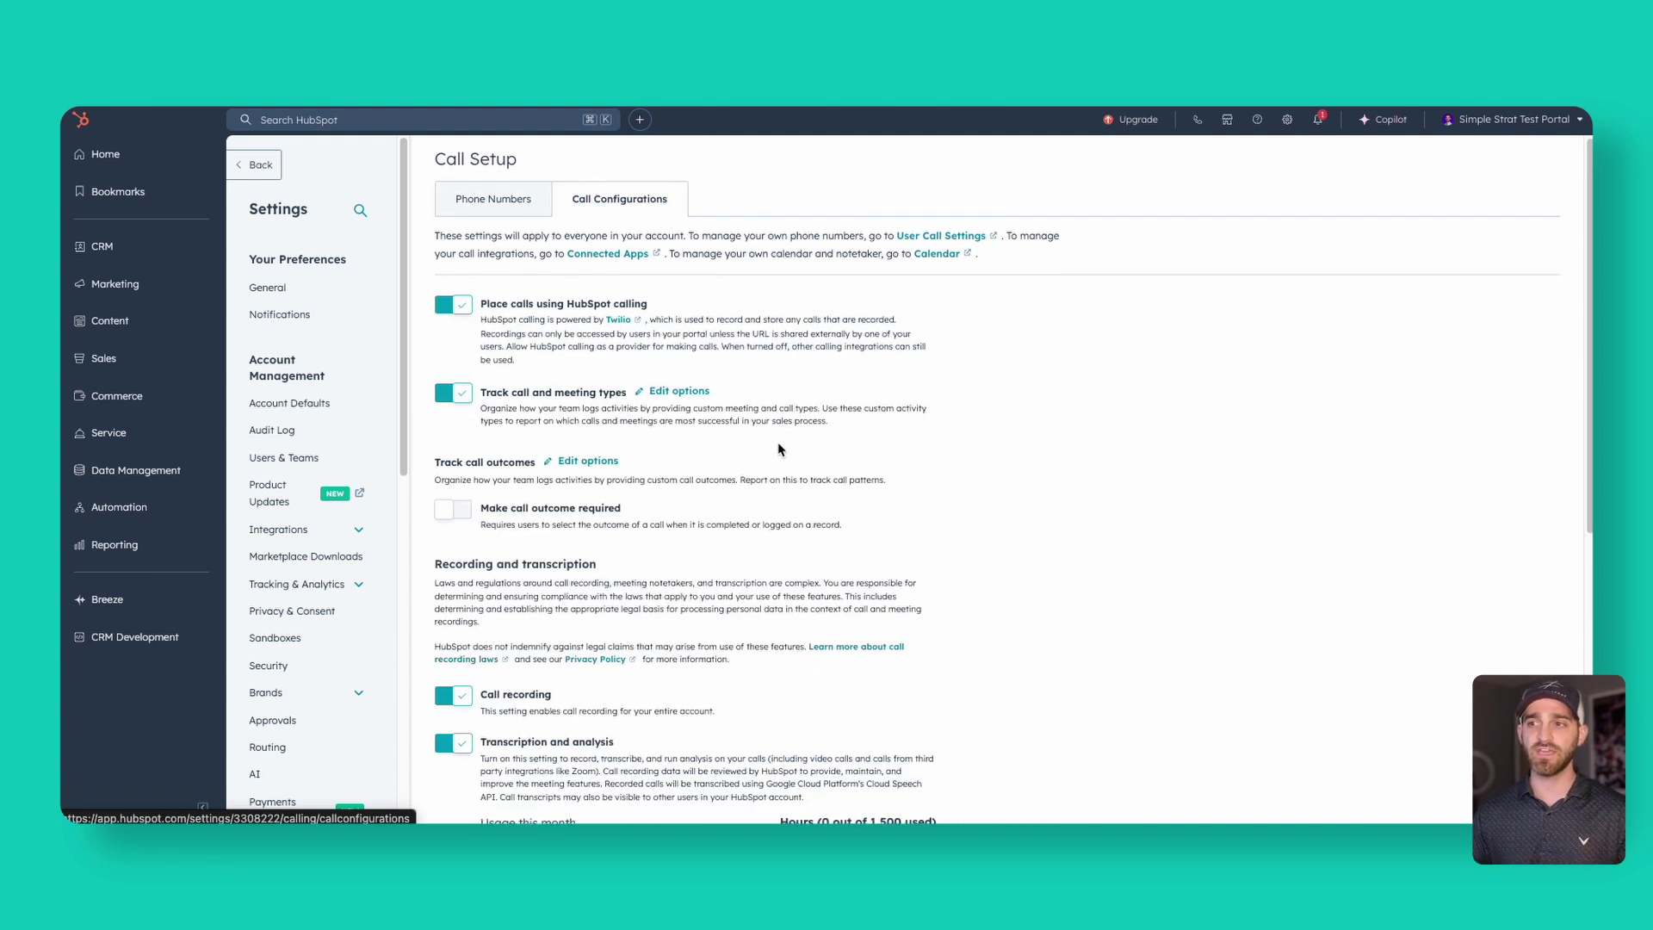
scroll(779, 449, "down", 2)
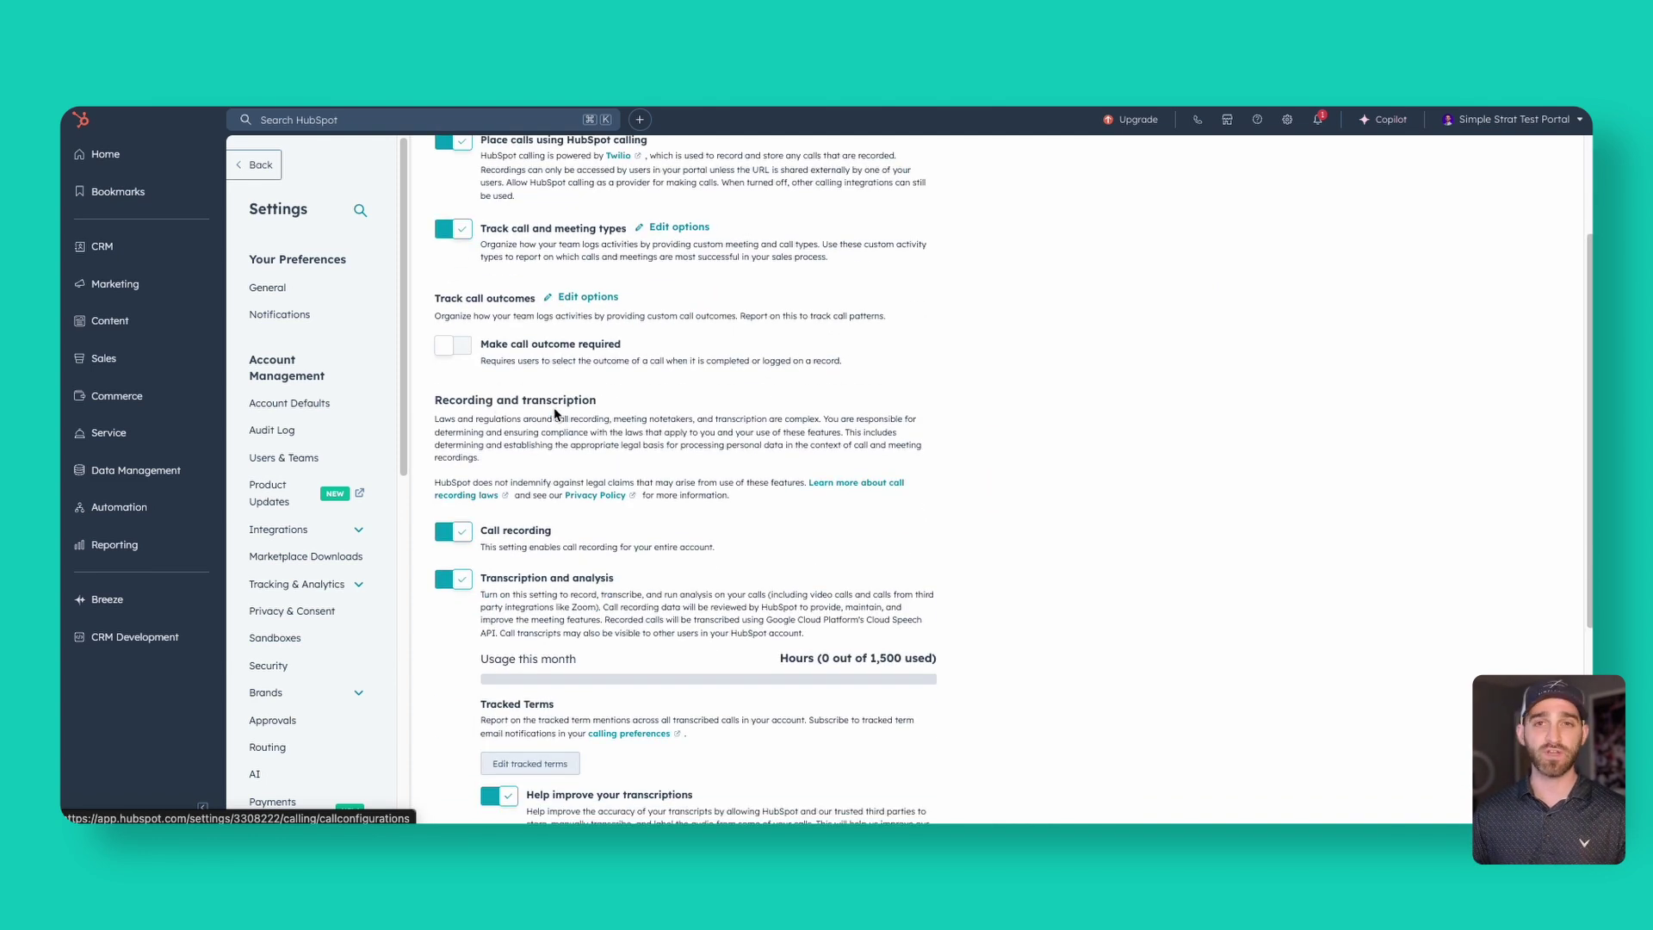
scroll(555, 414, "down", 1)
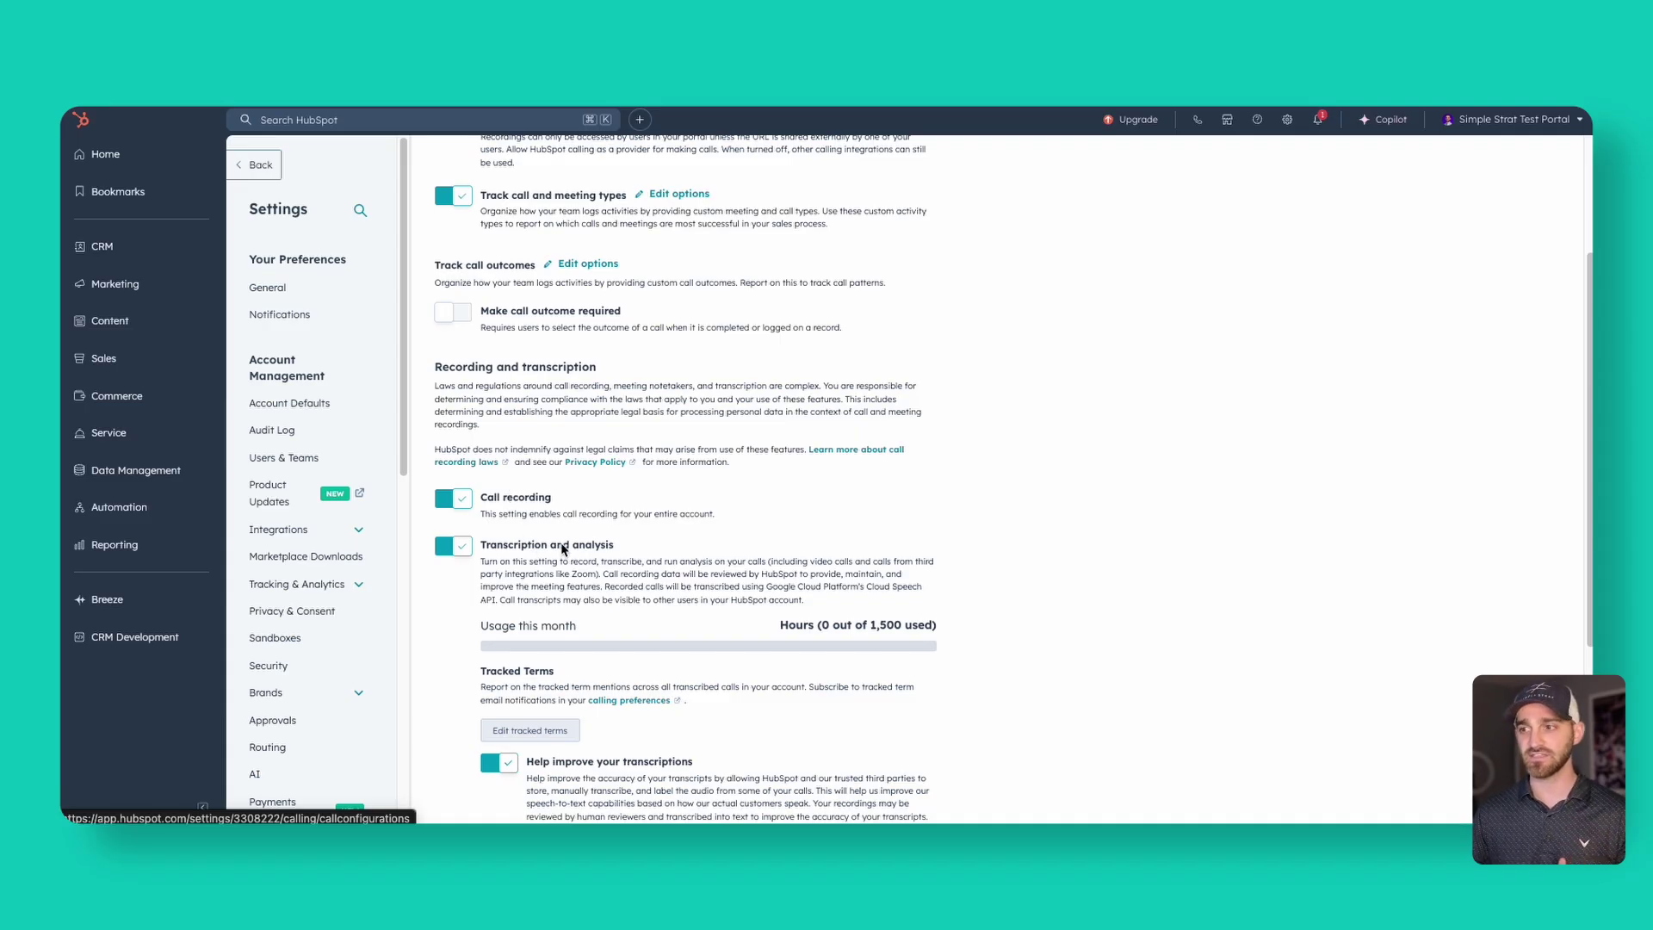
scroll(562, 548, "down", 4)
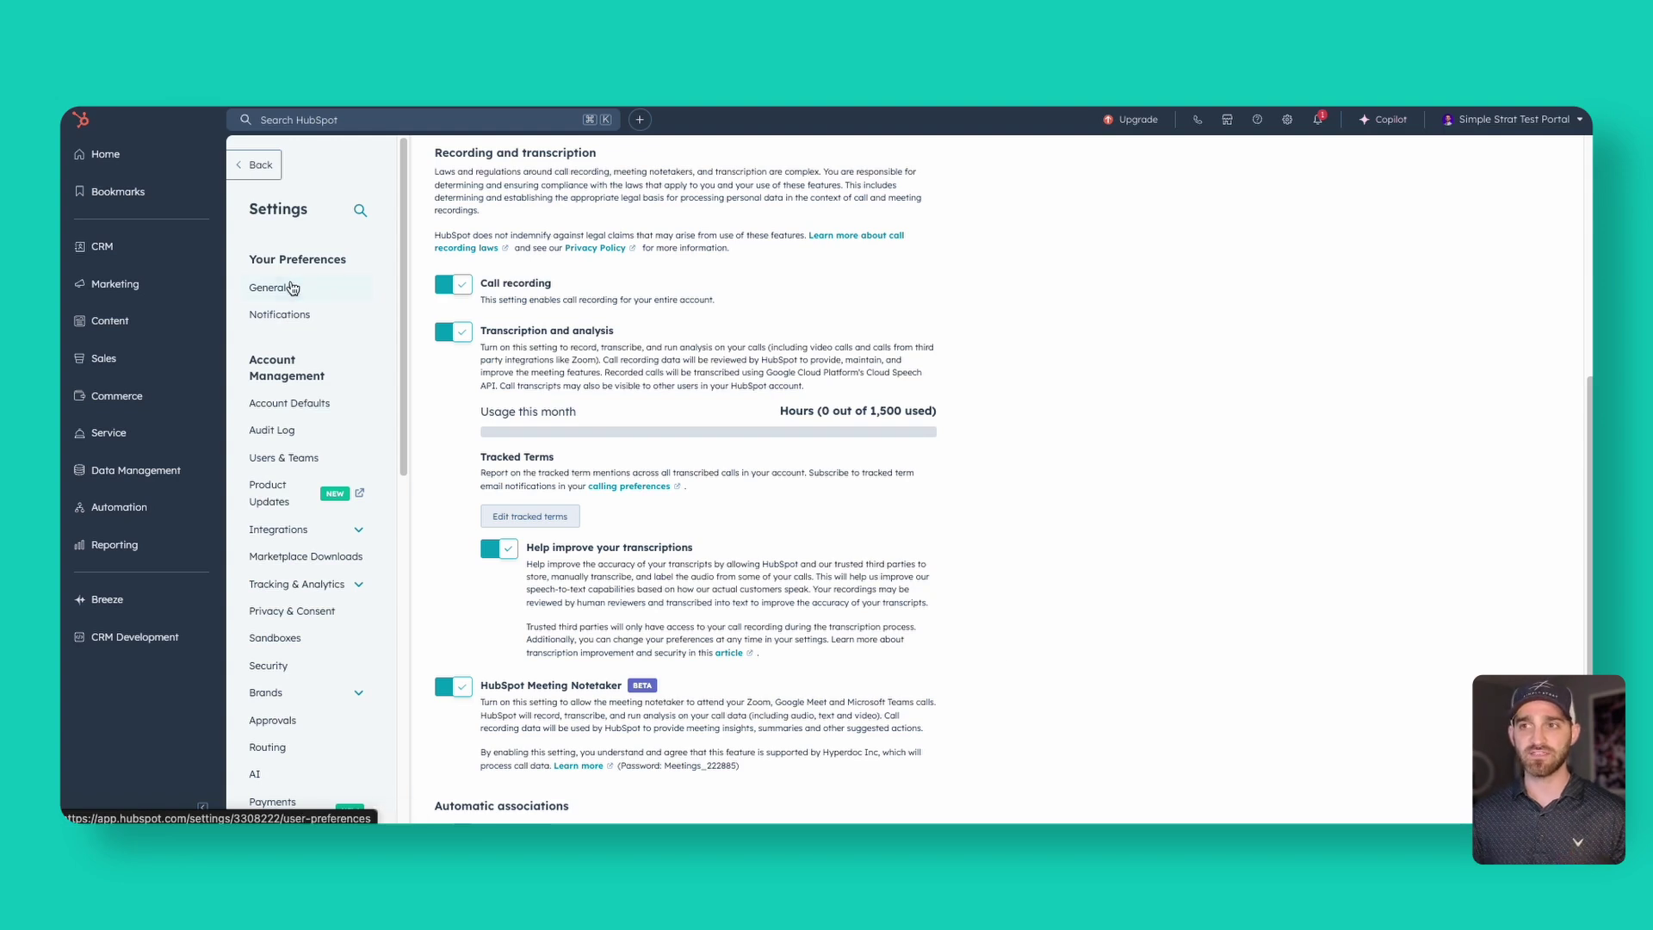
Open the personal Calendar preferences and examine the account settings, including HubSpot Meeting Notetaker.
left_click(292, 288)
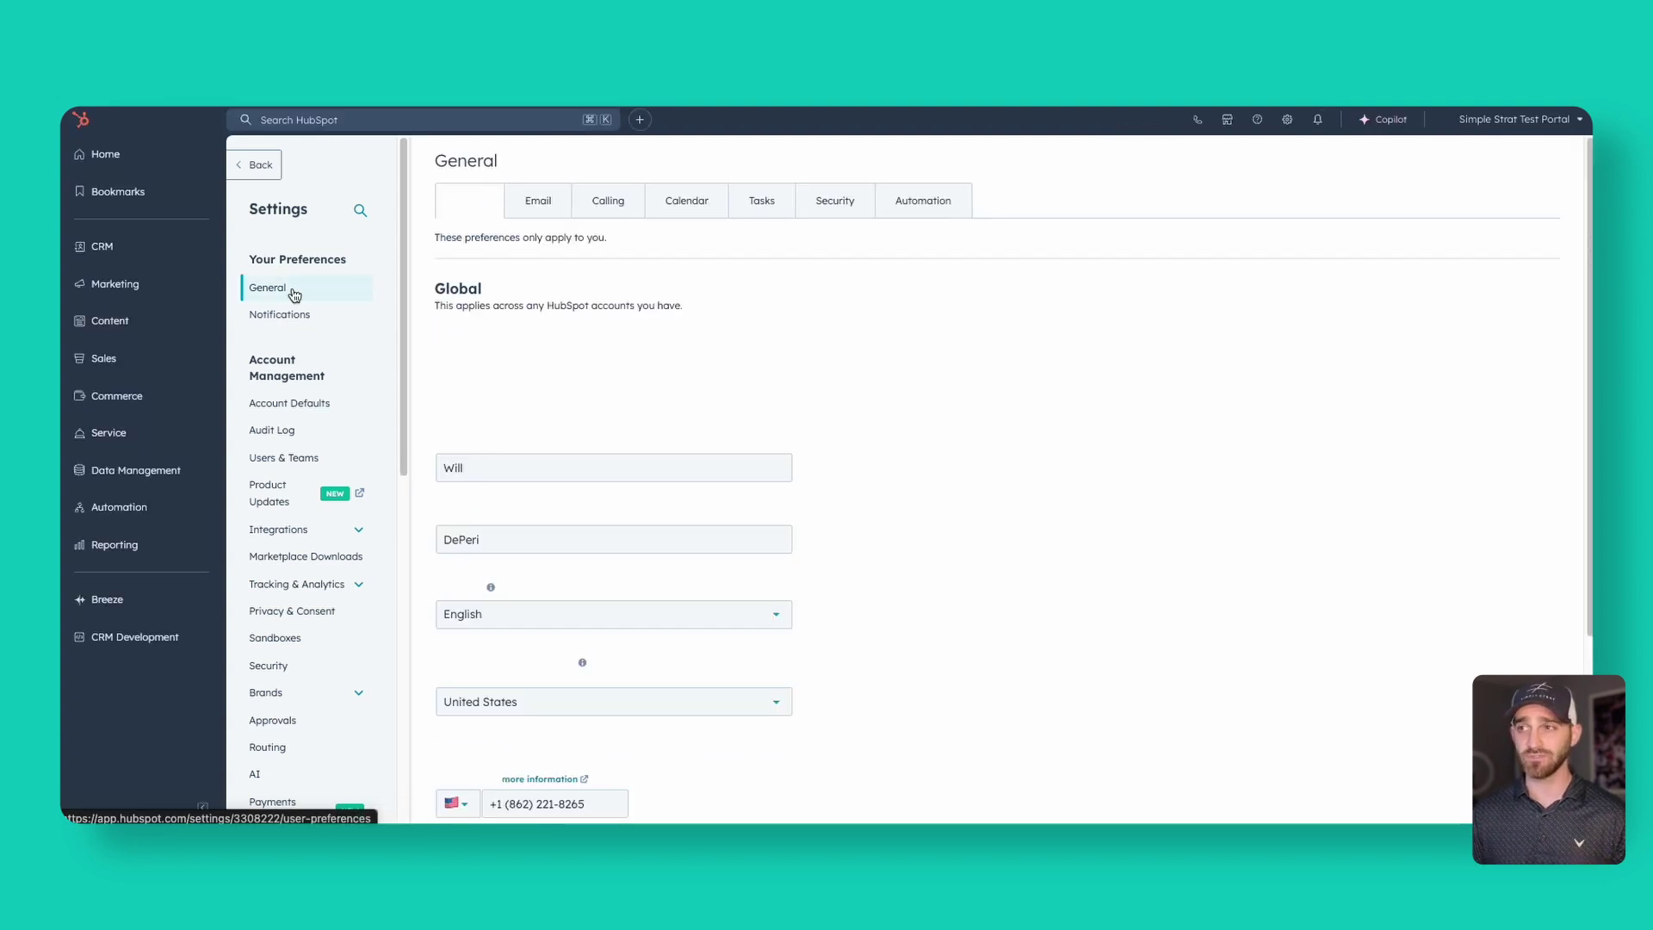
left_click(693, 216)
scroll(898, 568, "down", 1)
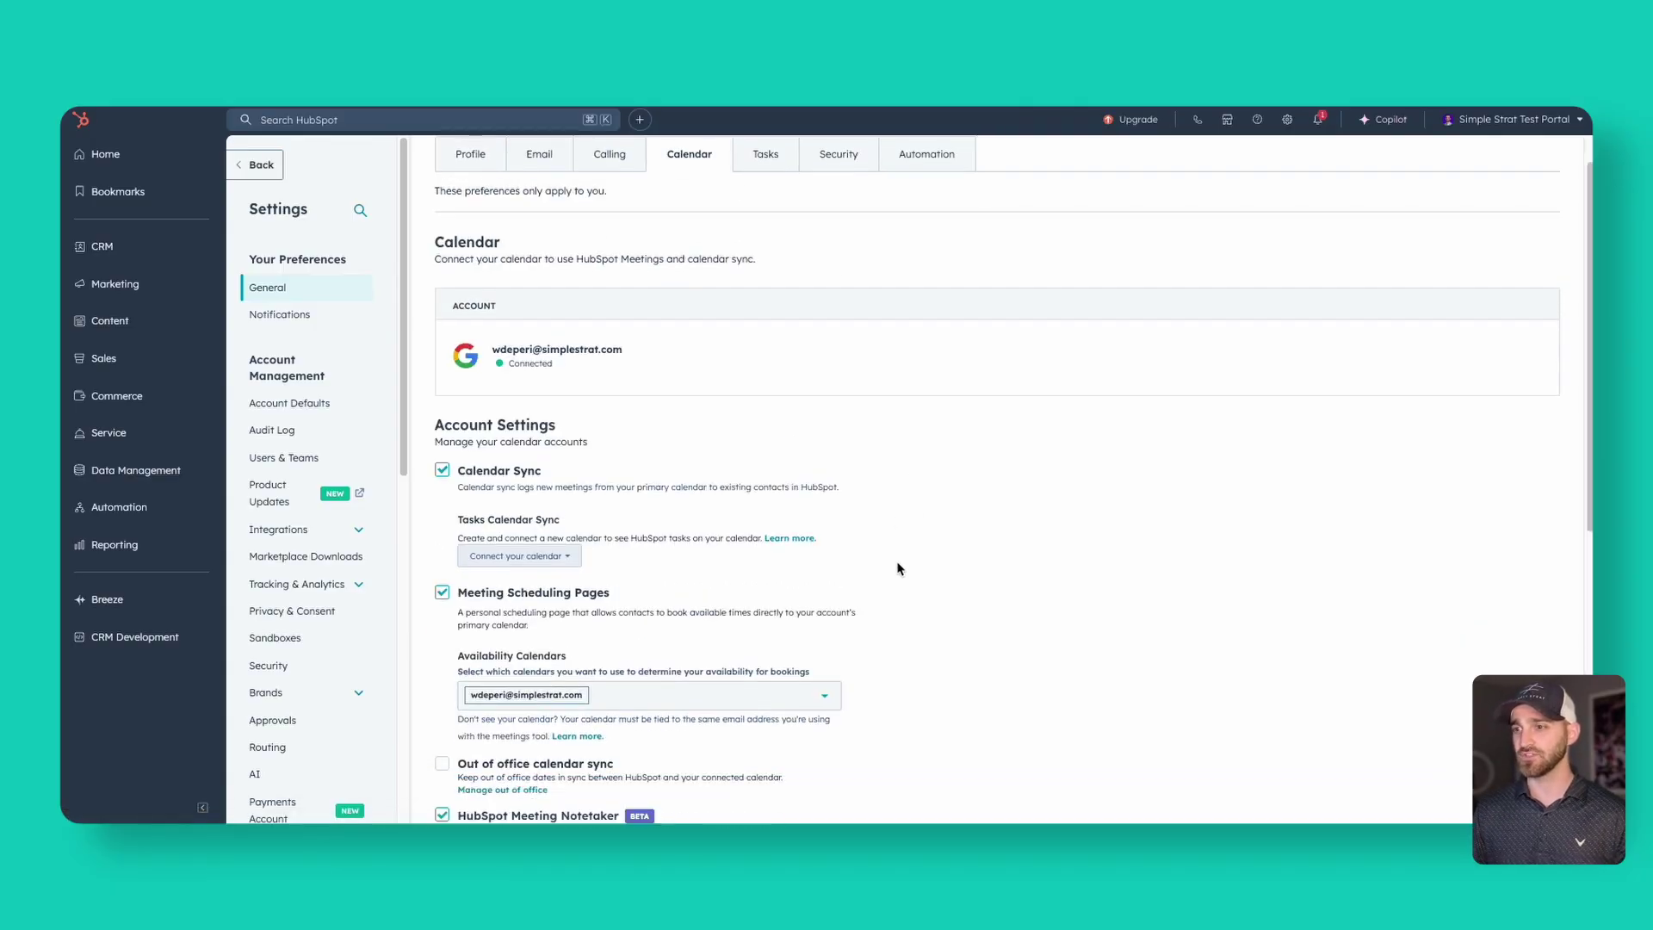
scroll(898, 568, "down", 2)
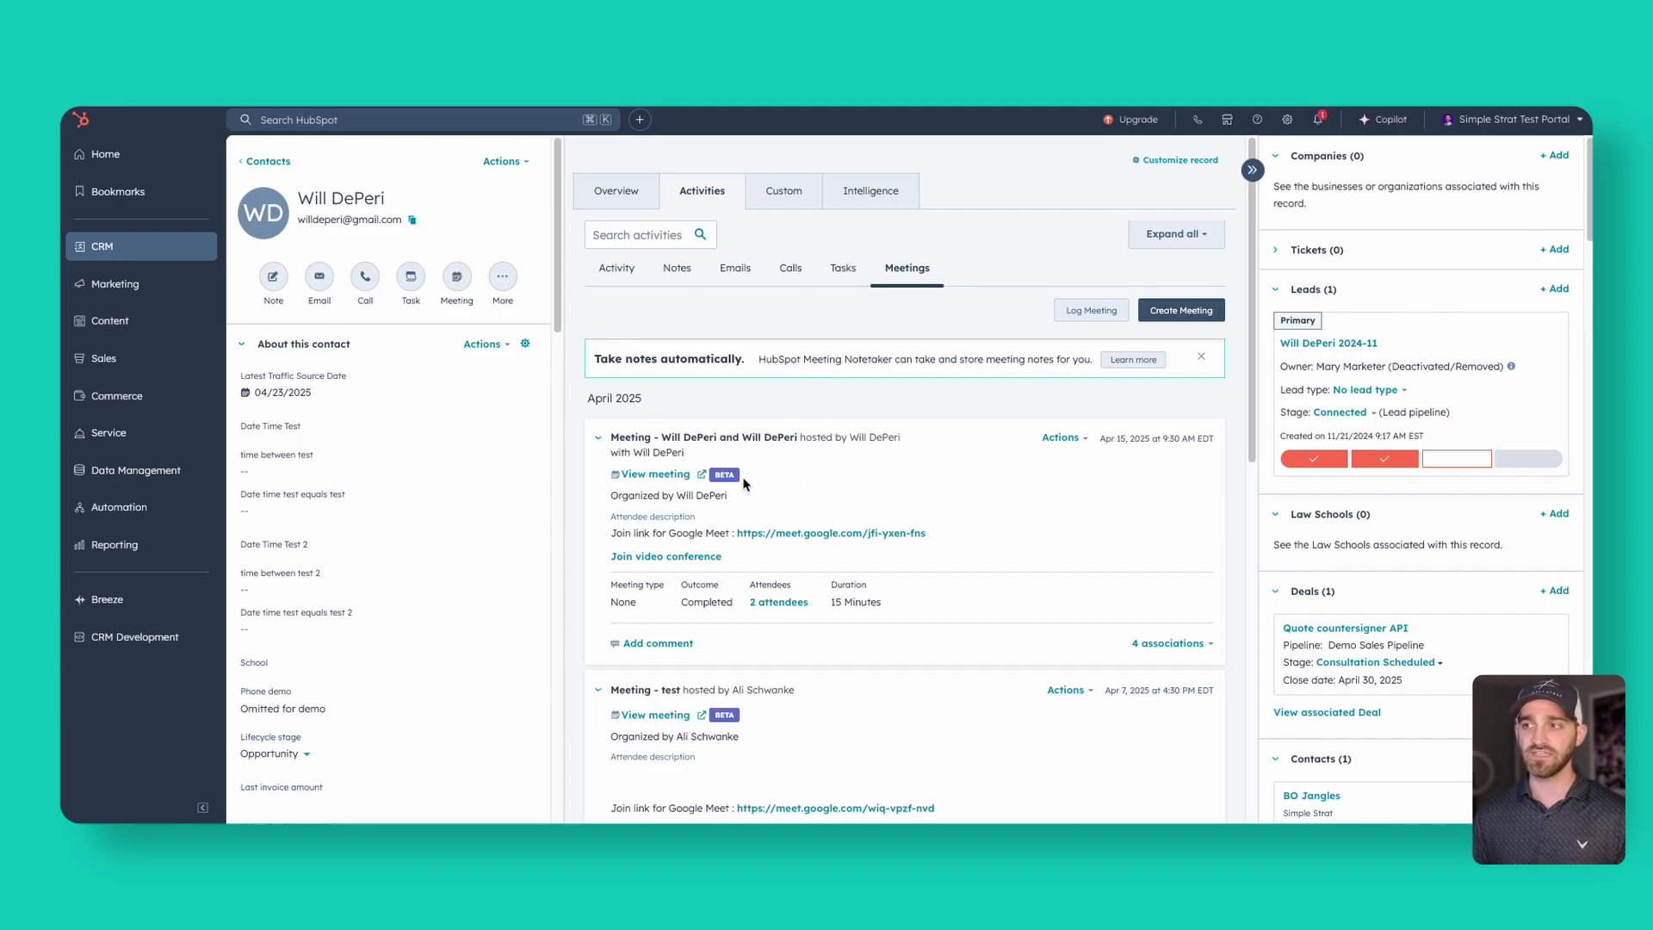
View the contact's April 15, 2025 meeting, play its recording from about 1:49 and pause it.
left_click(657, 479)
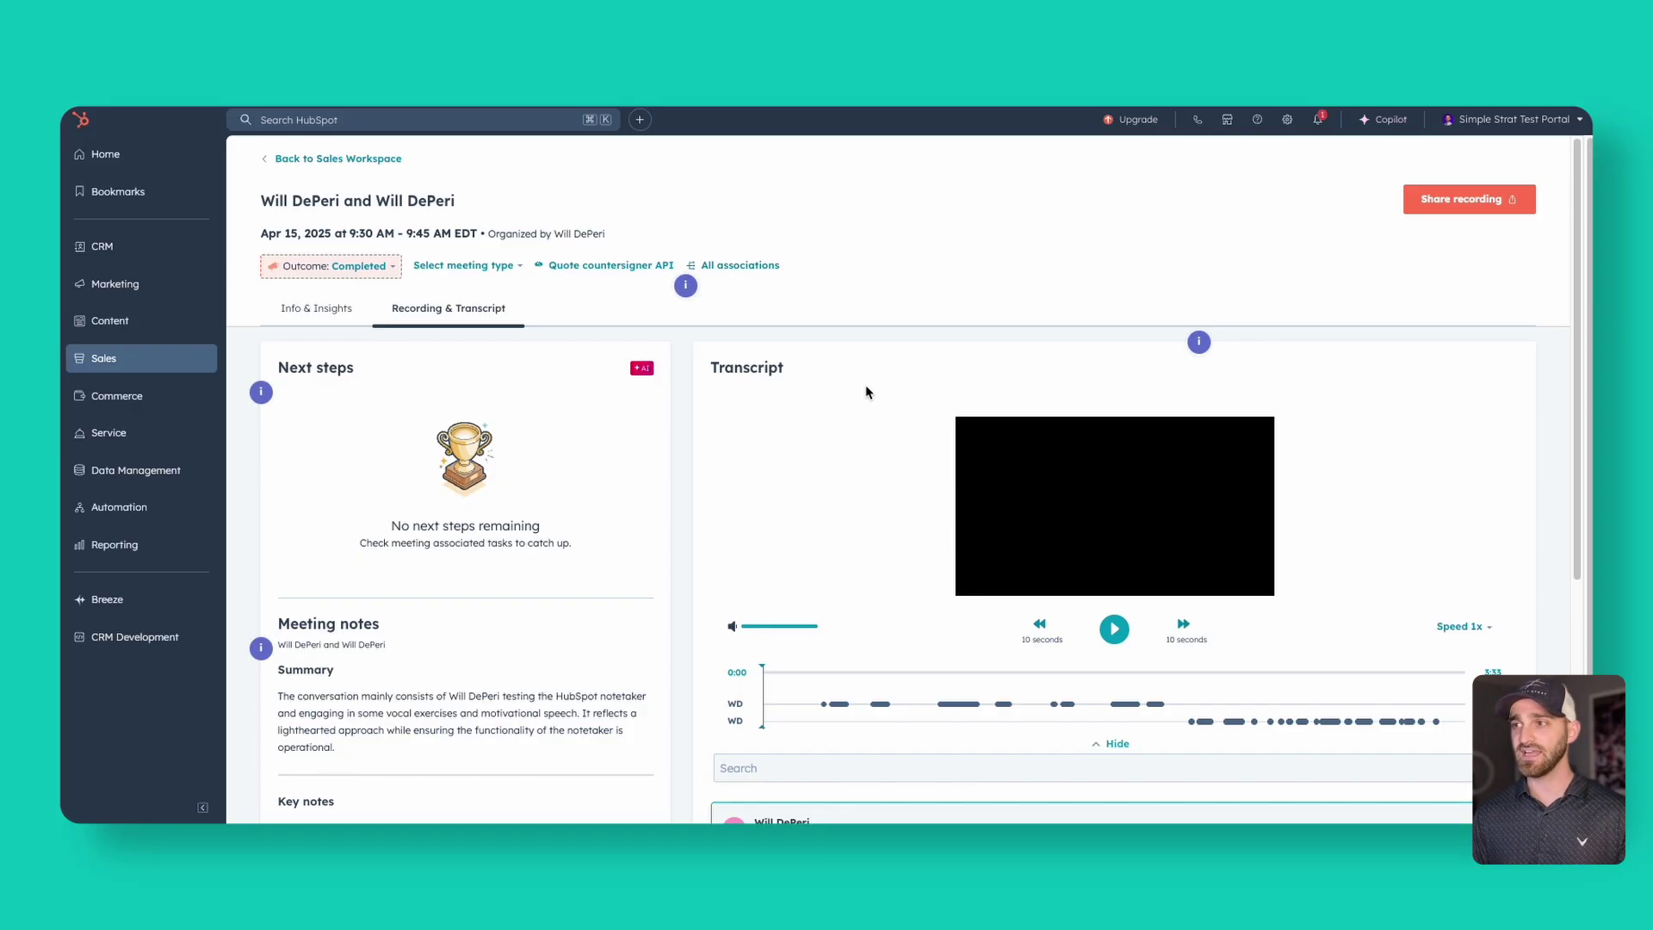
scroll(1091, 393, "down", 1)
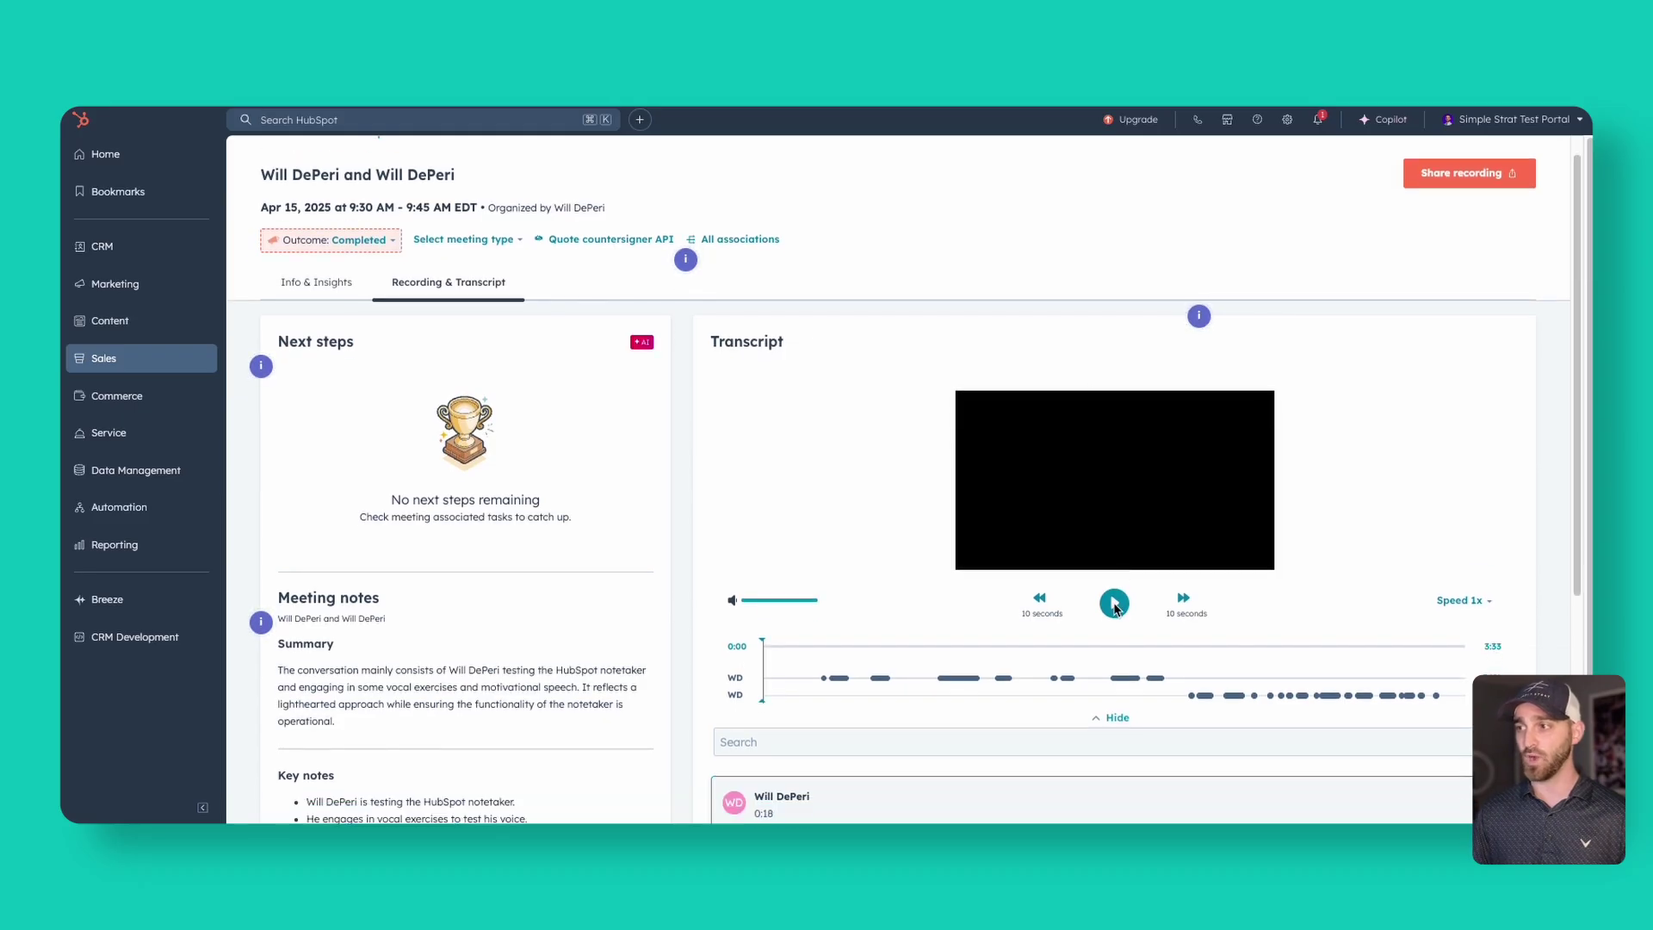
left_click(1112, 605)
left_click(1125, 646)
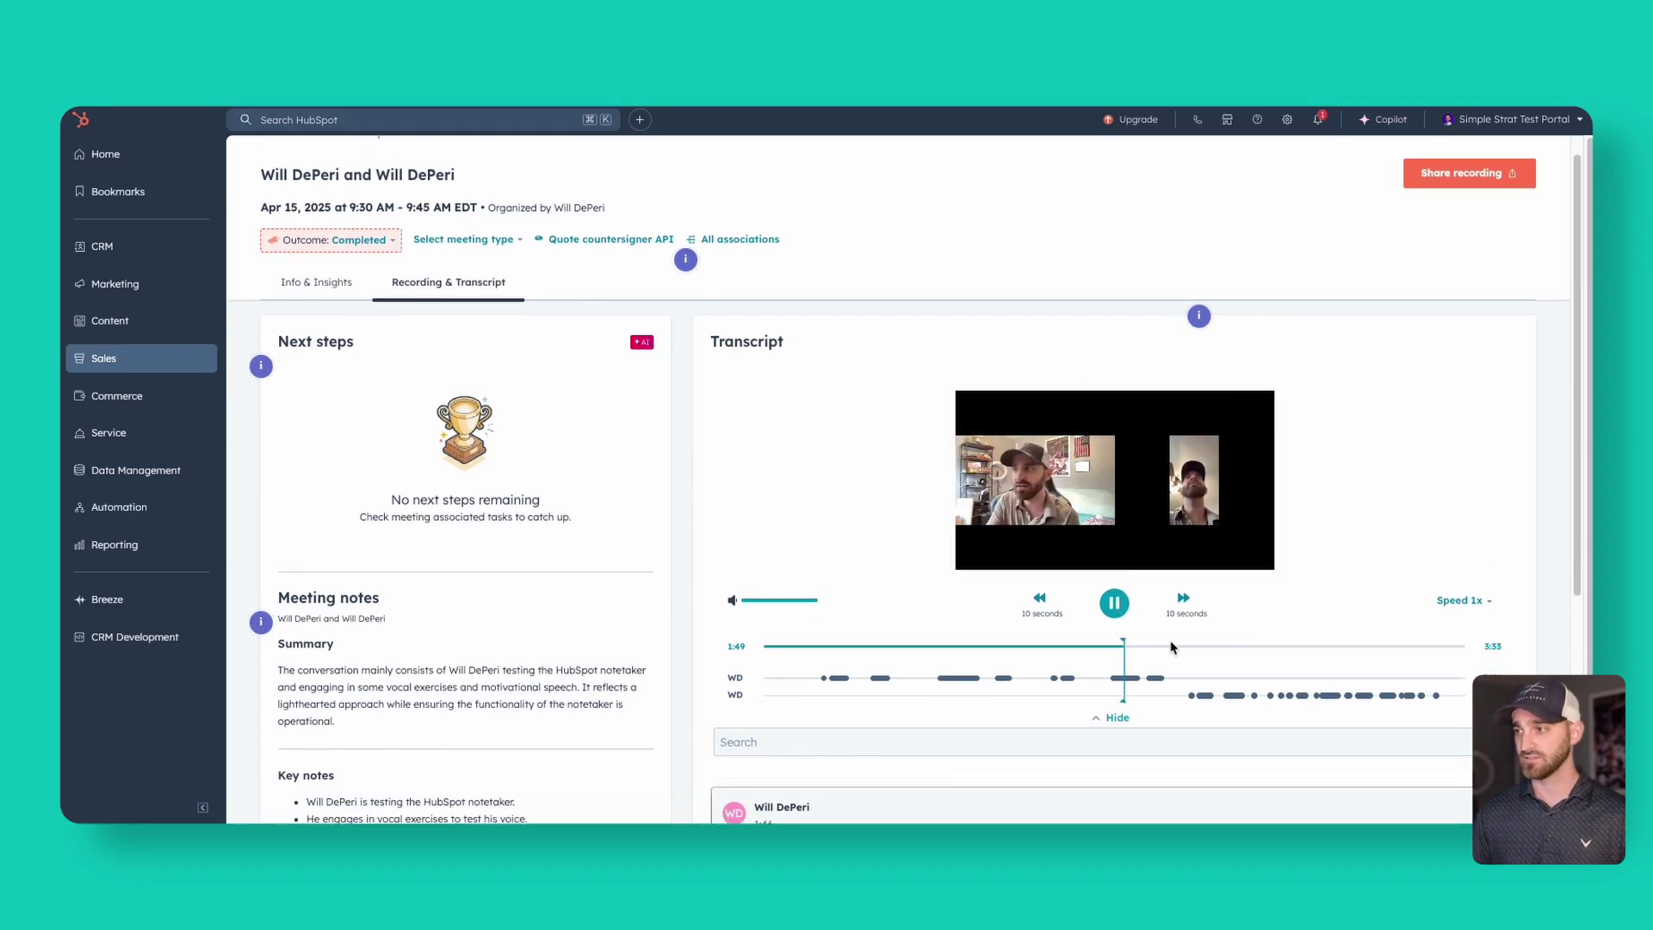
left_click(1114, 605)
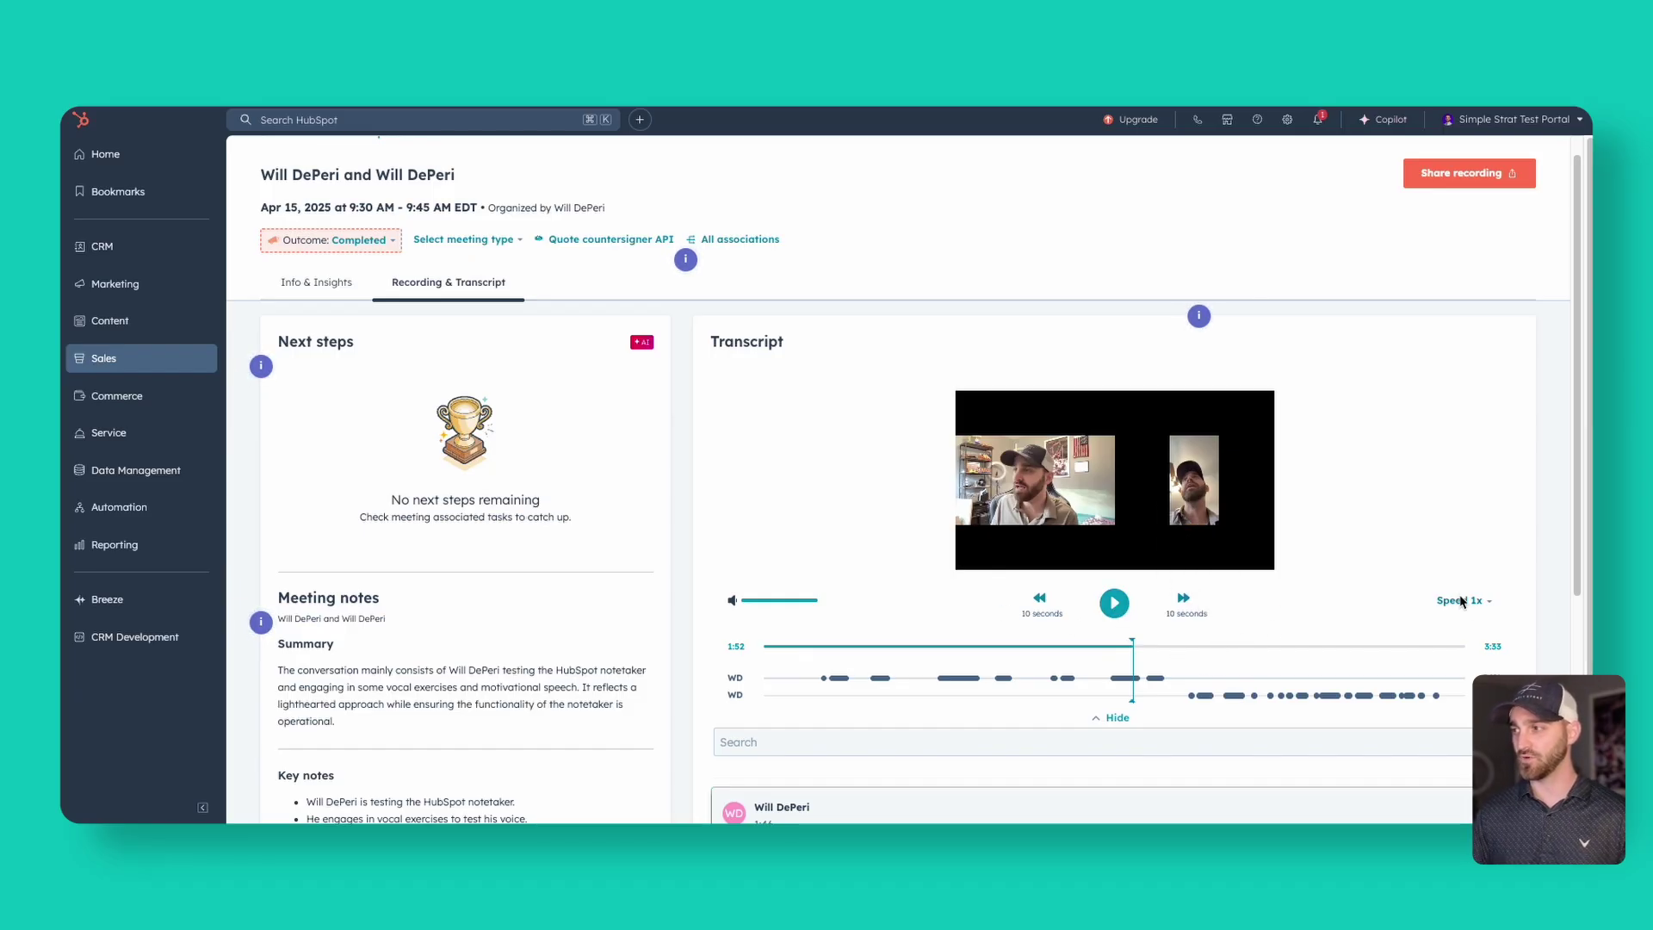
Read through the speaker entries in the meeting's transcript.
scroll(1229, 615, "down", 3)
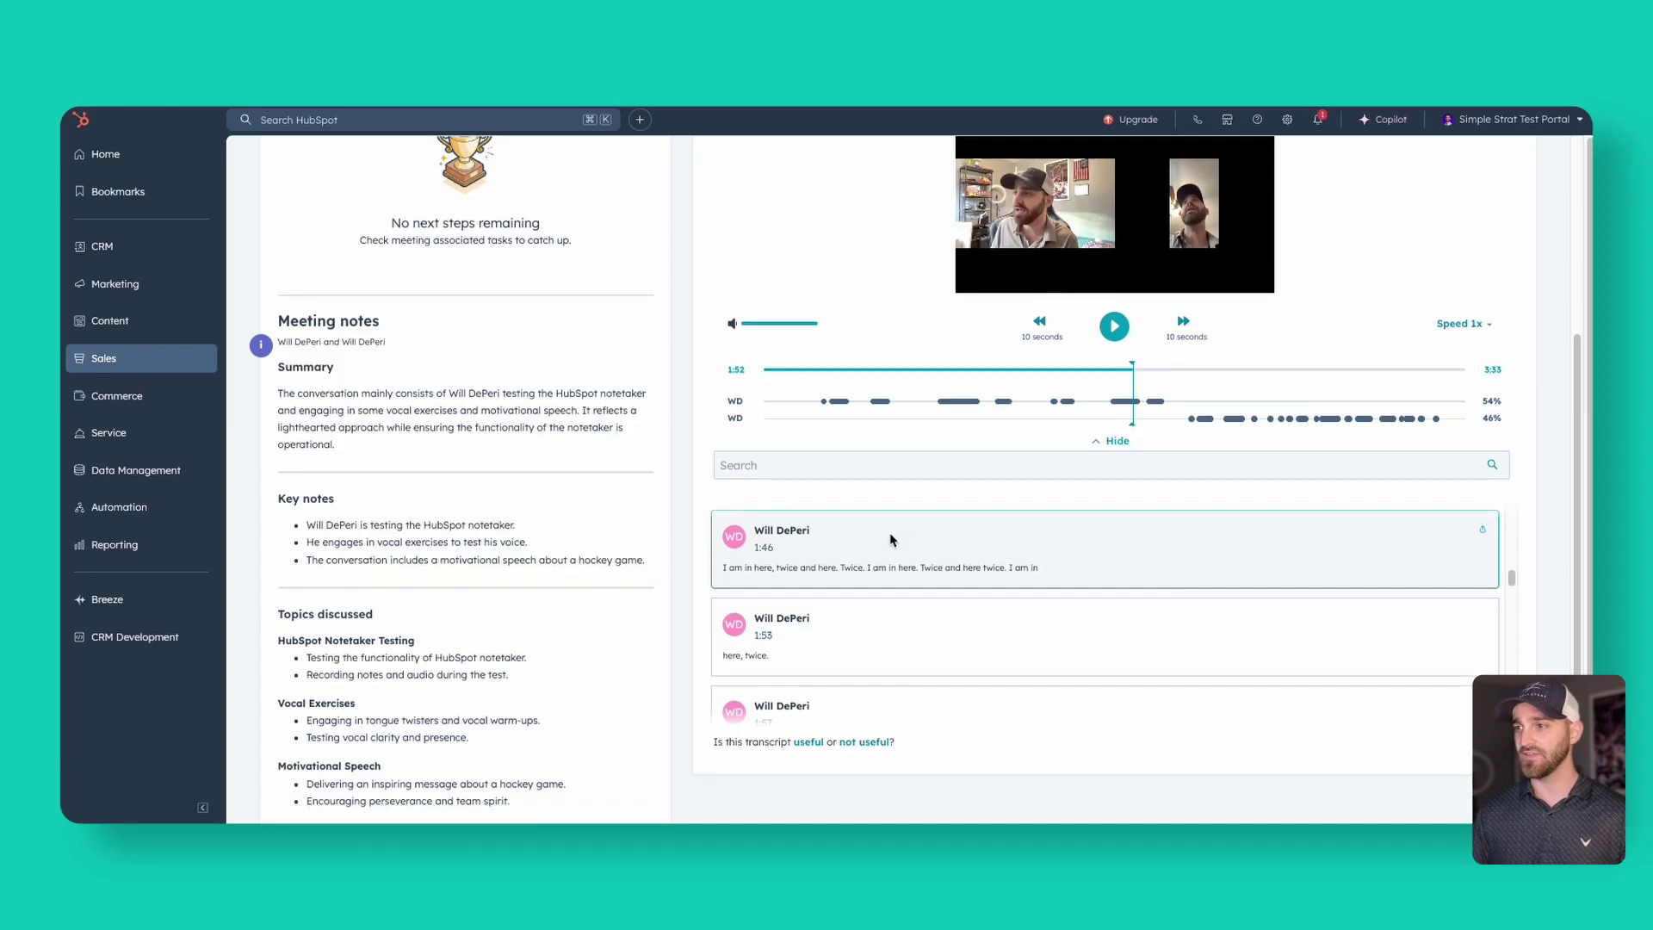
scroll(1032, 575, "down", 1)
scroll(1063, 588, "up", 10)
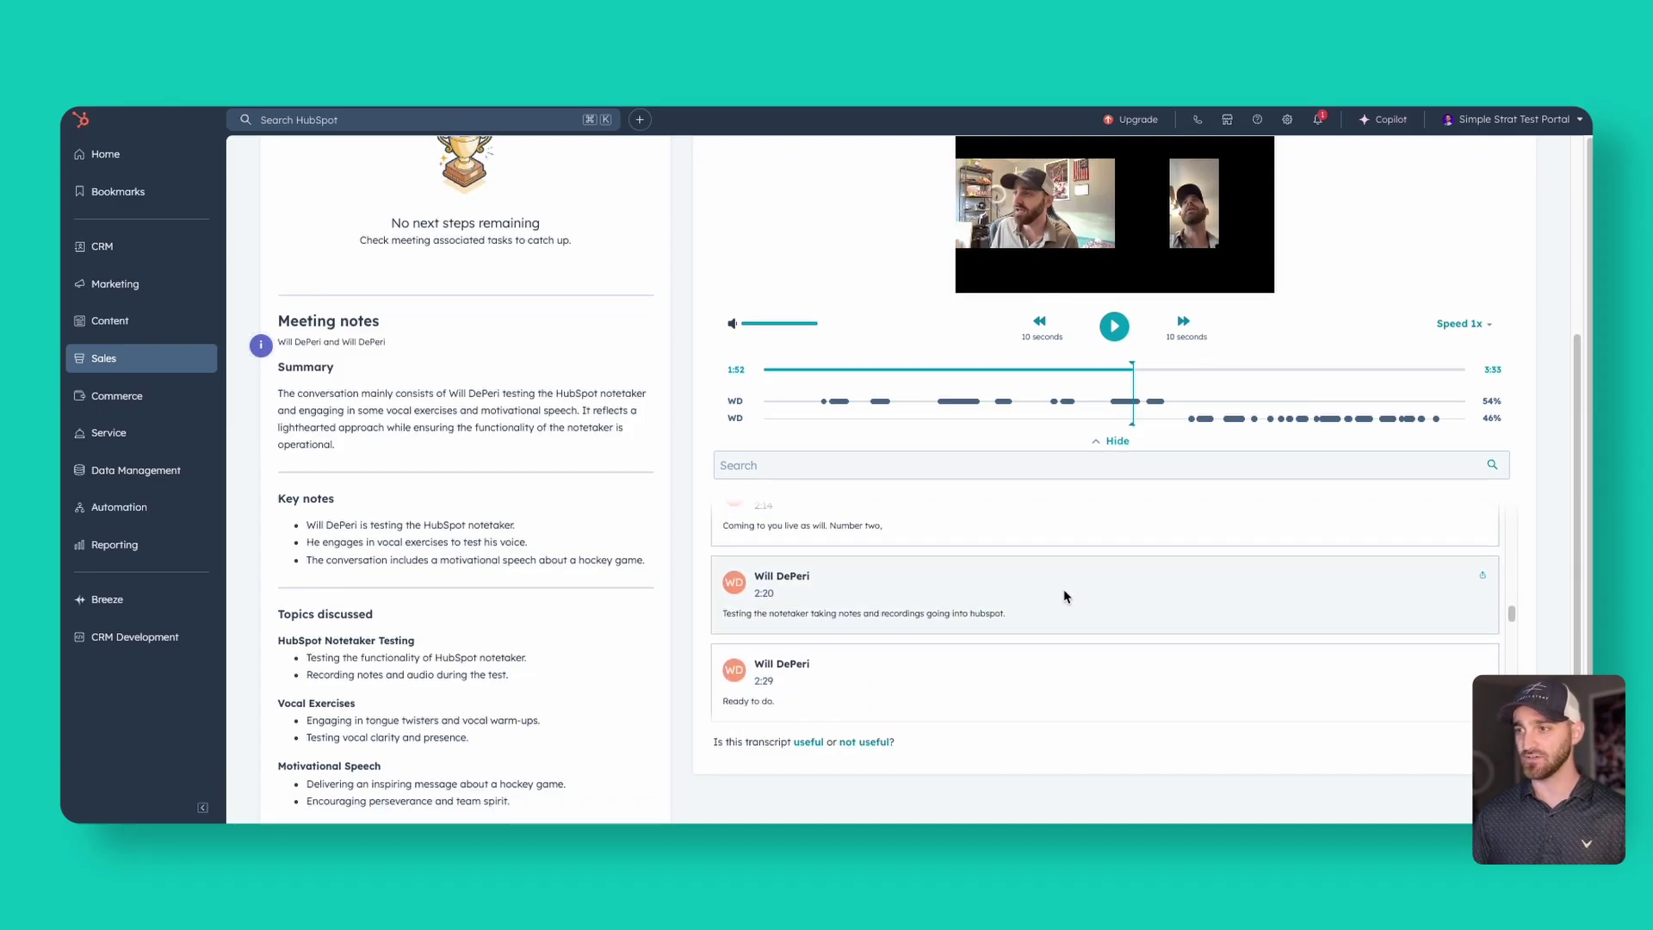
scroll(738, 461, "up", 4)
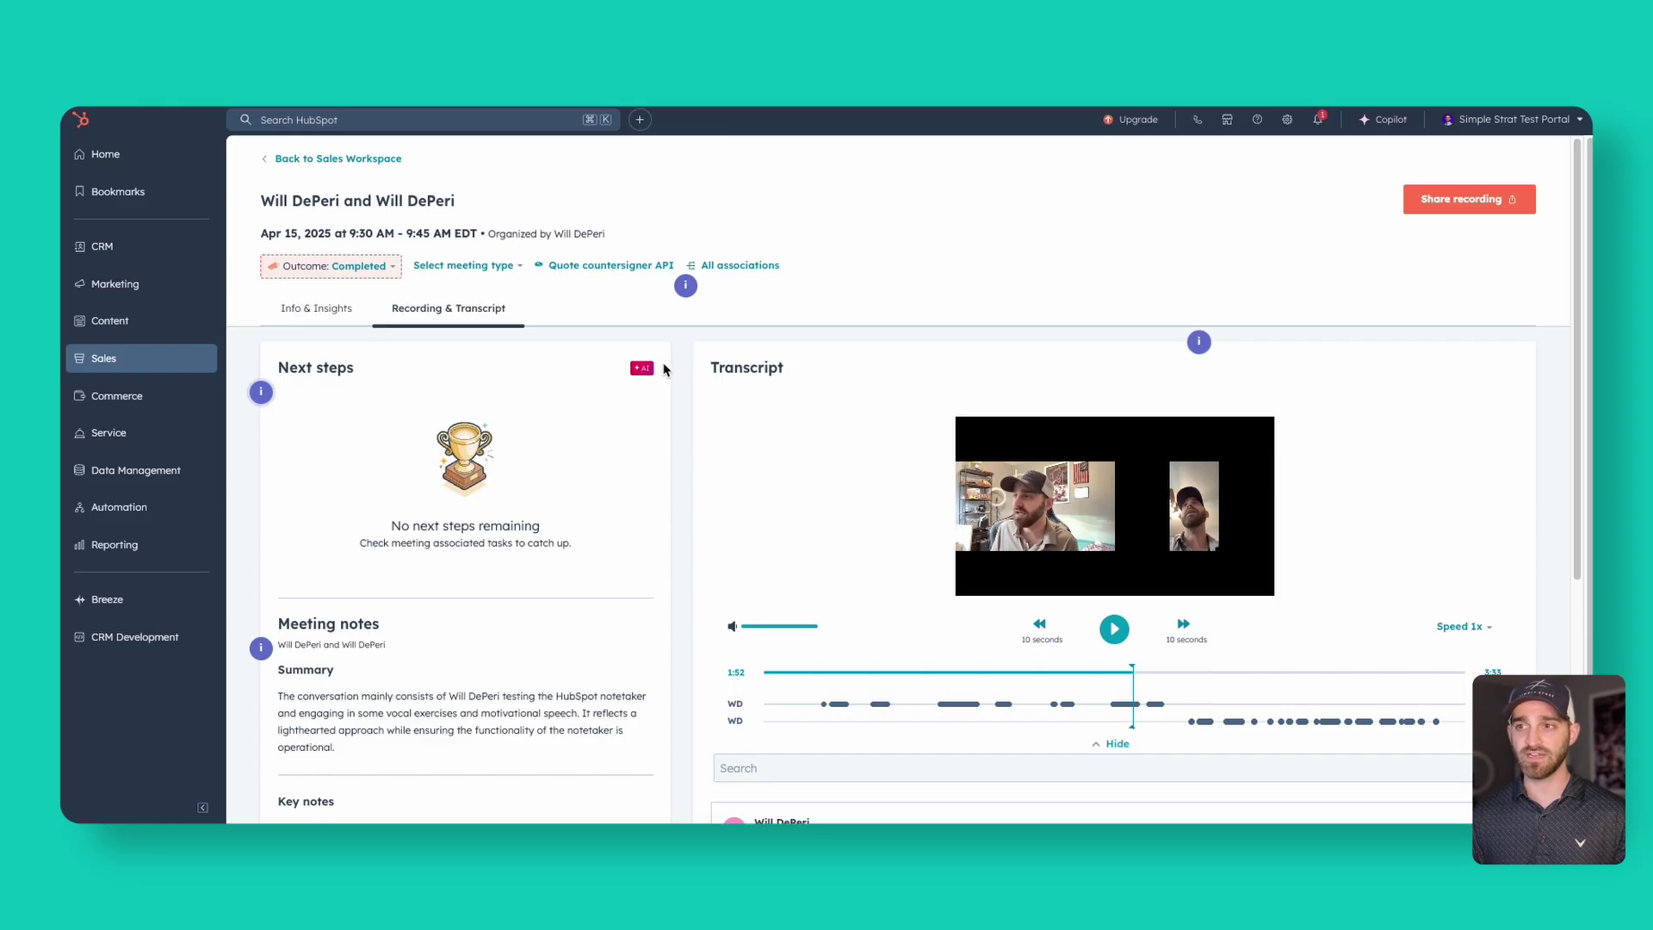
Read the hints for Next steps and Meeting notes, and review the summary, key notes and topics discussed.
left_click(261, 392)
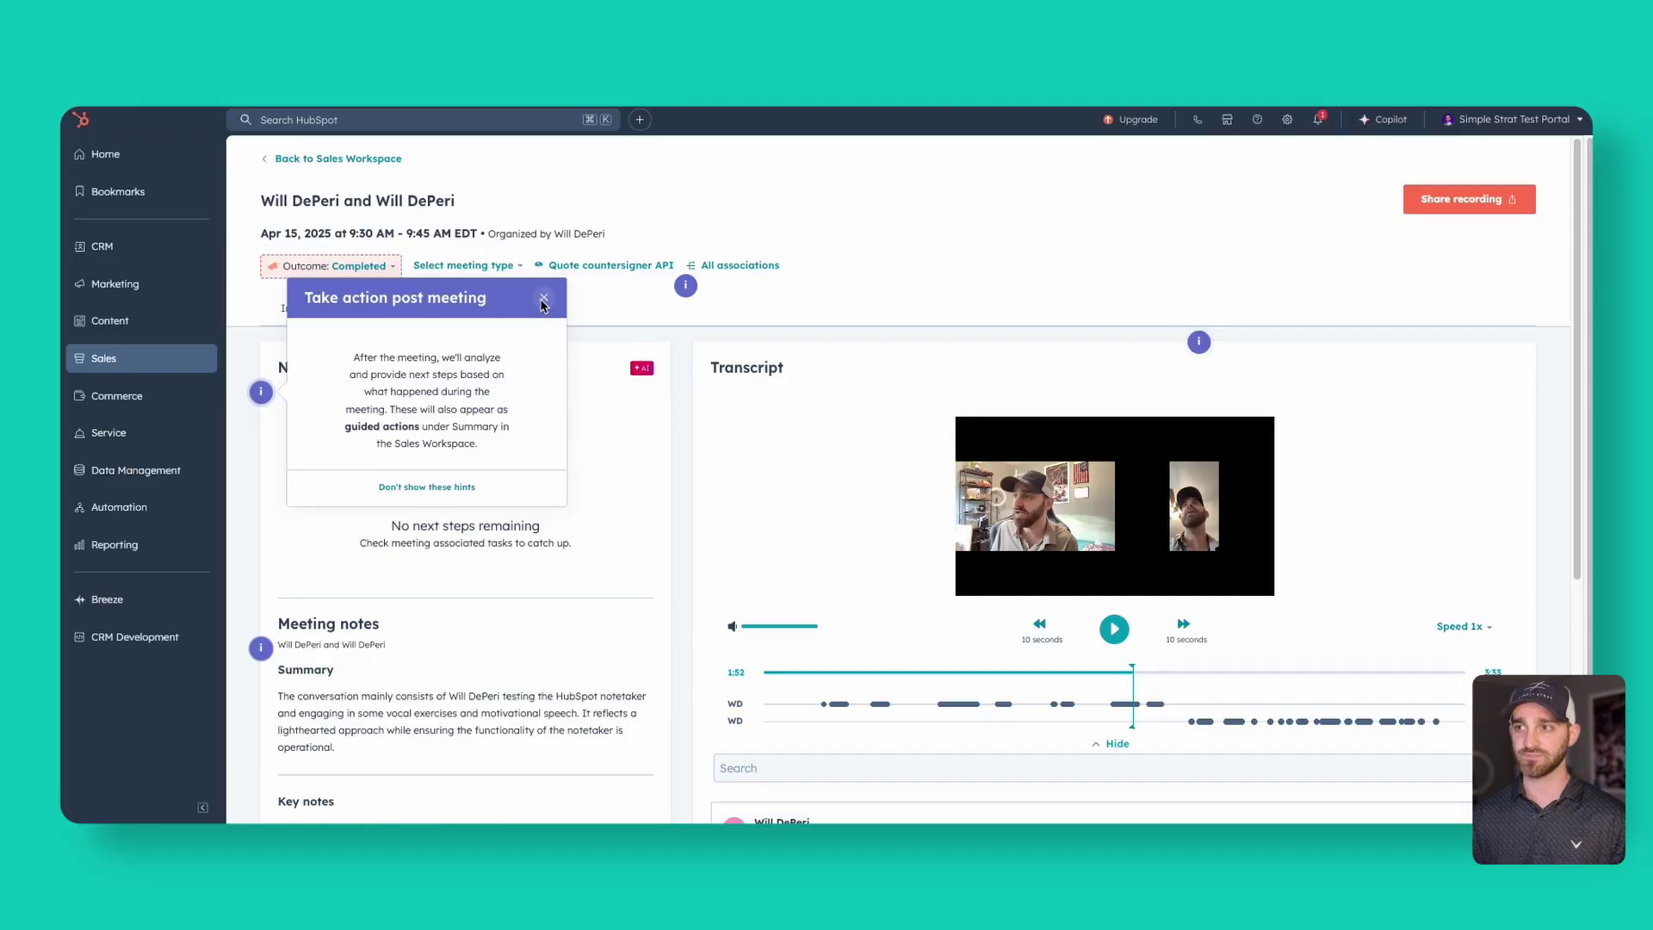
scroll(529, 706, "down", 3)
left_click(262, 462)
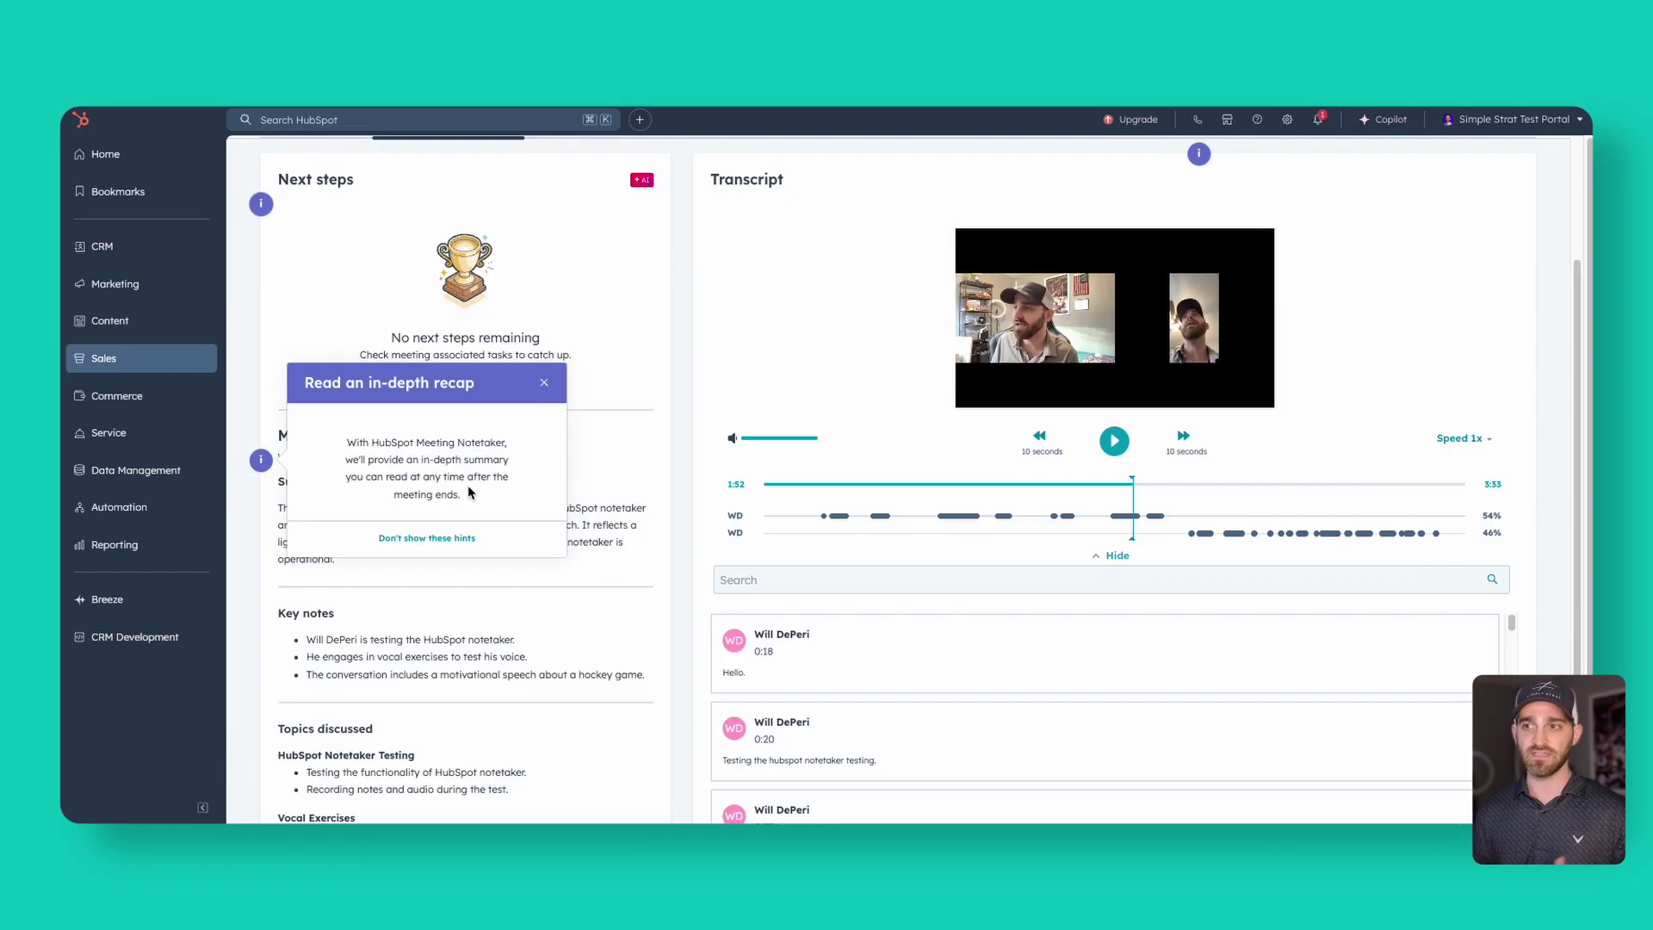
left_click(544, 383)
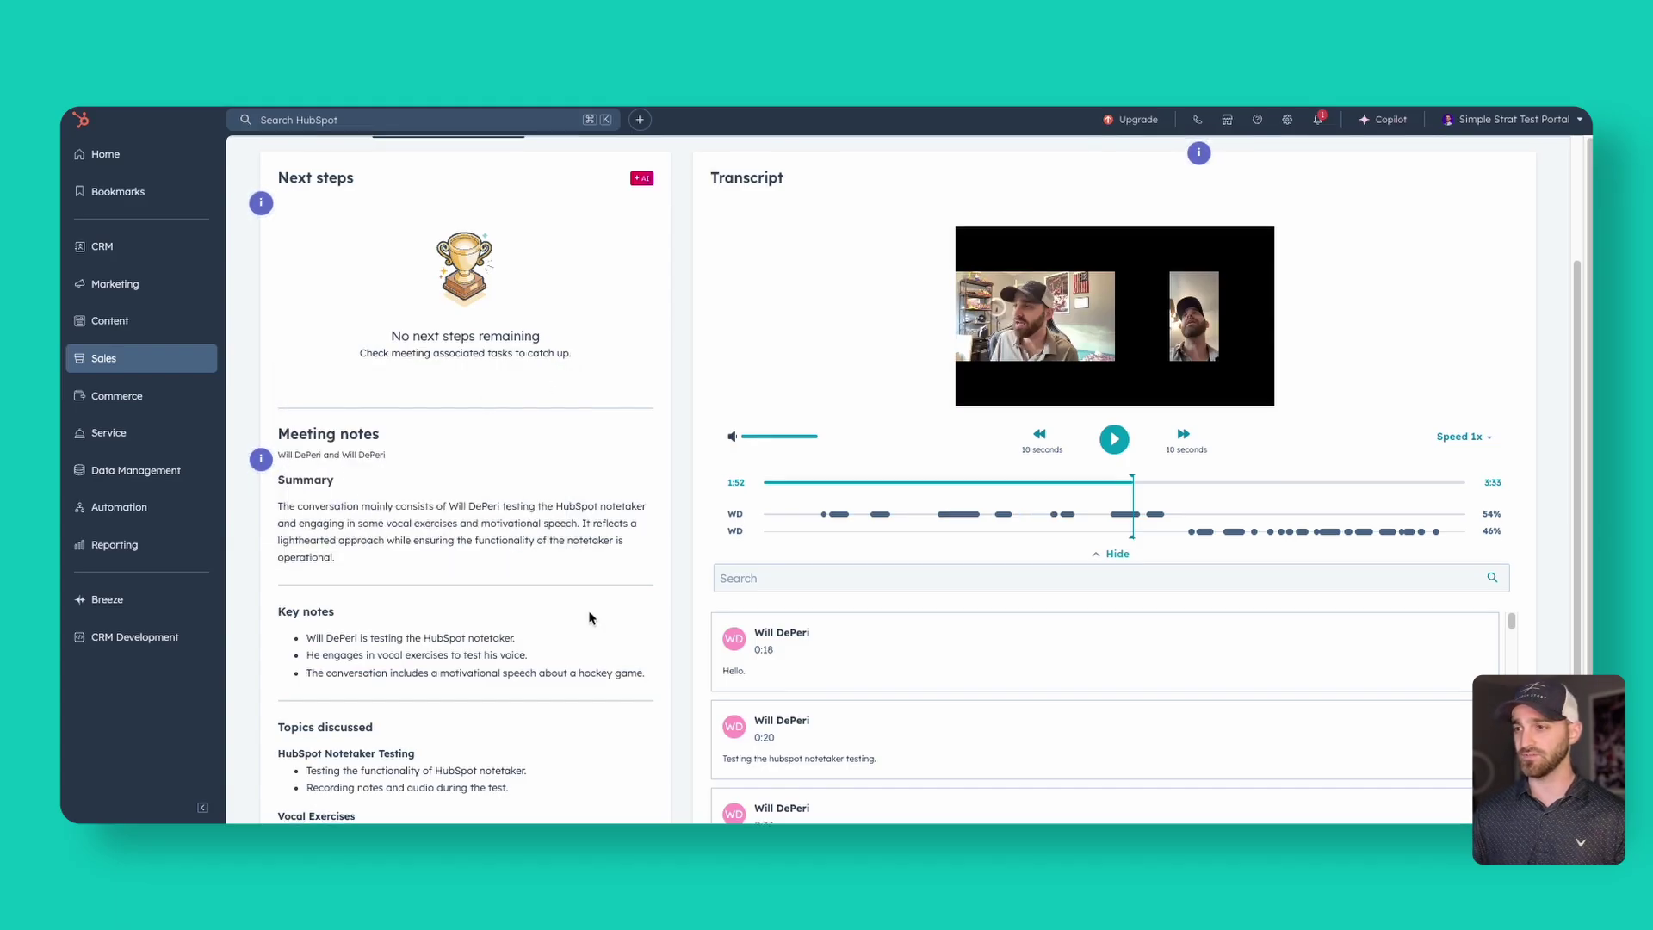
scroll(392, 348, "down", 3)
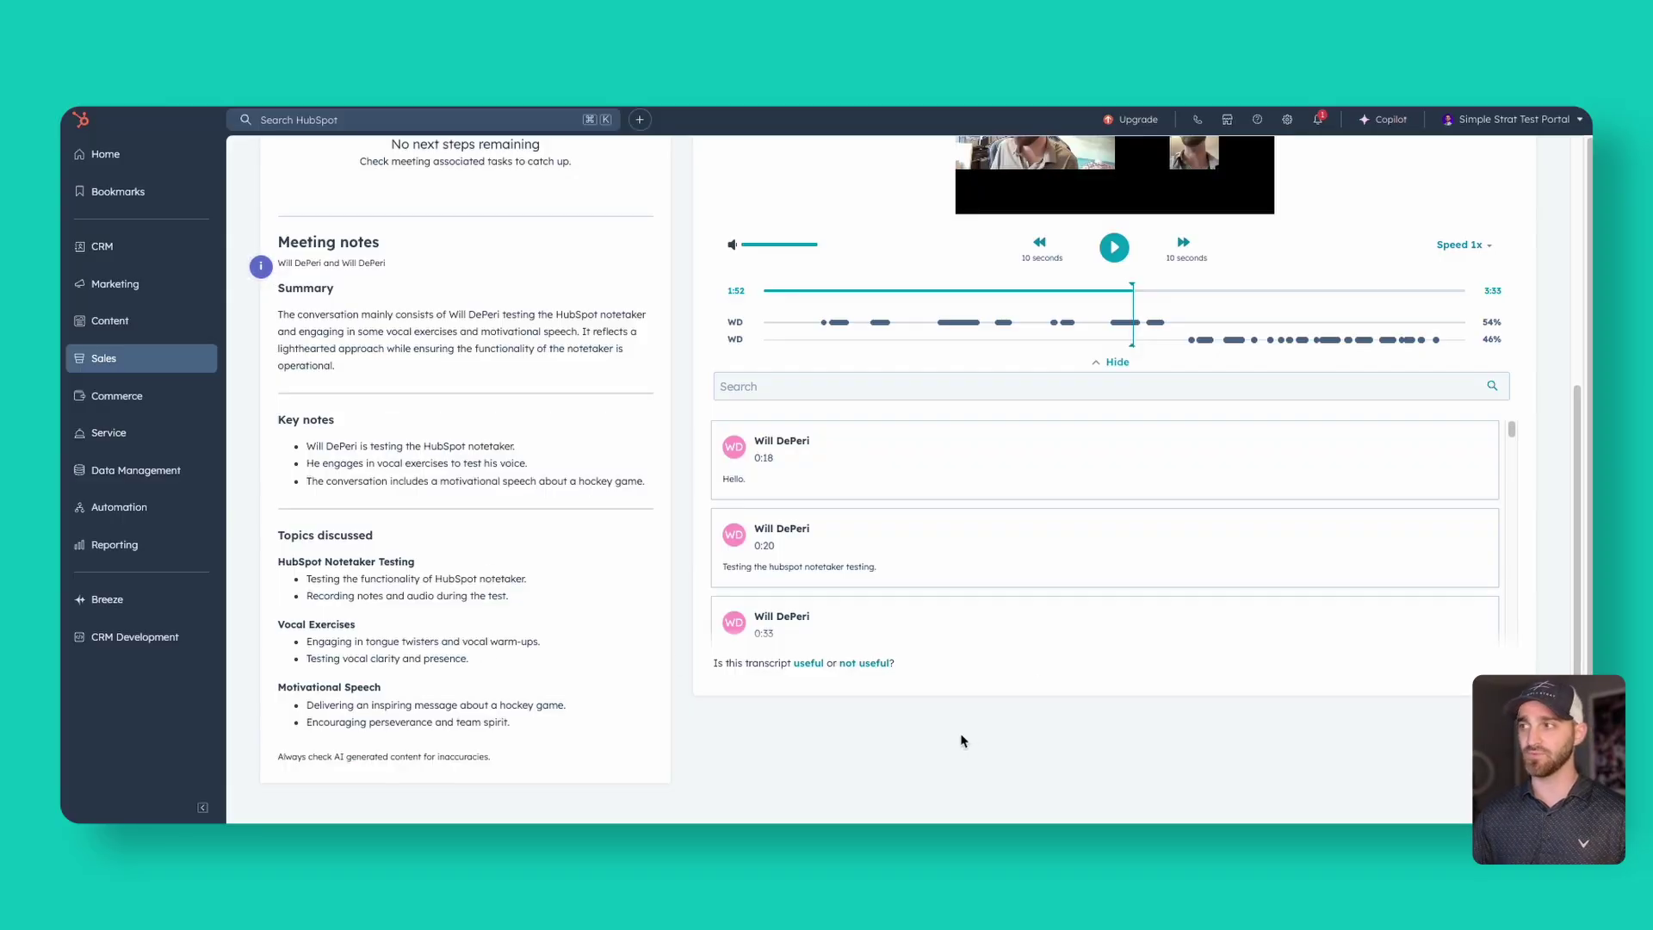
scroll(540, 635, "up", 5)
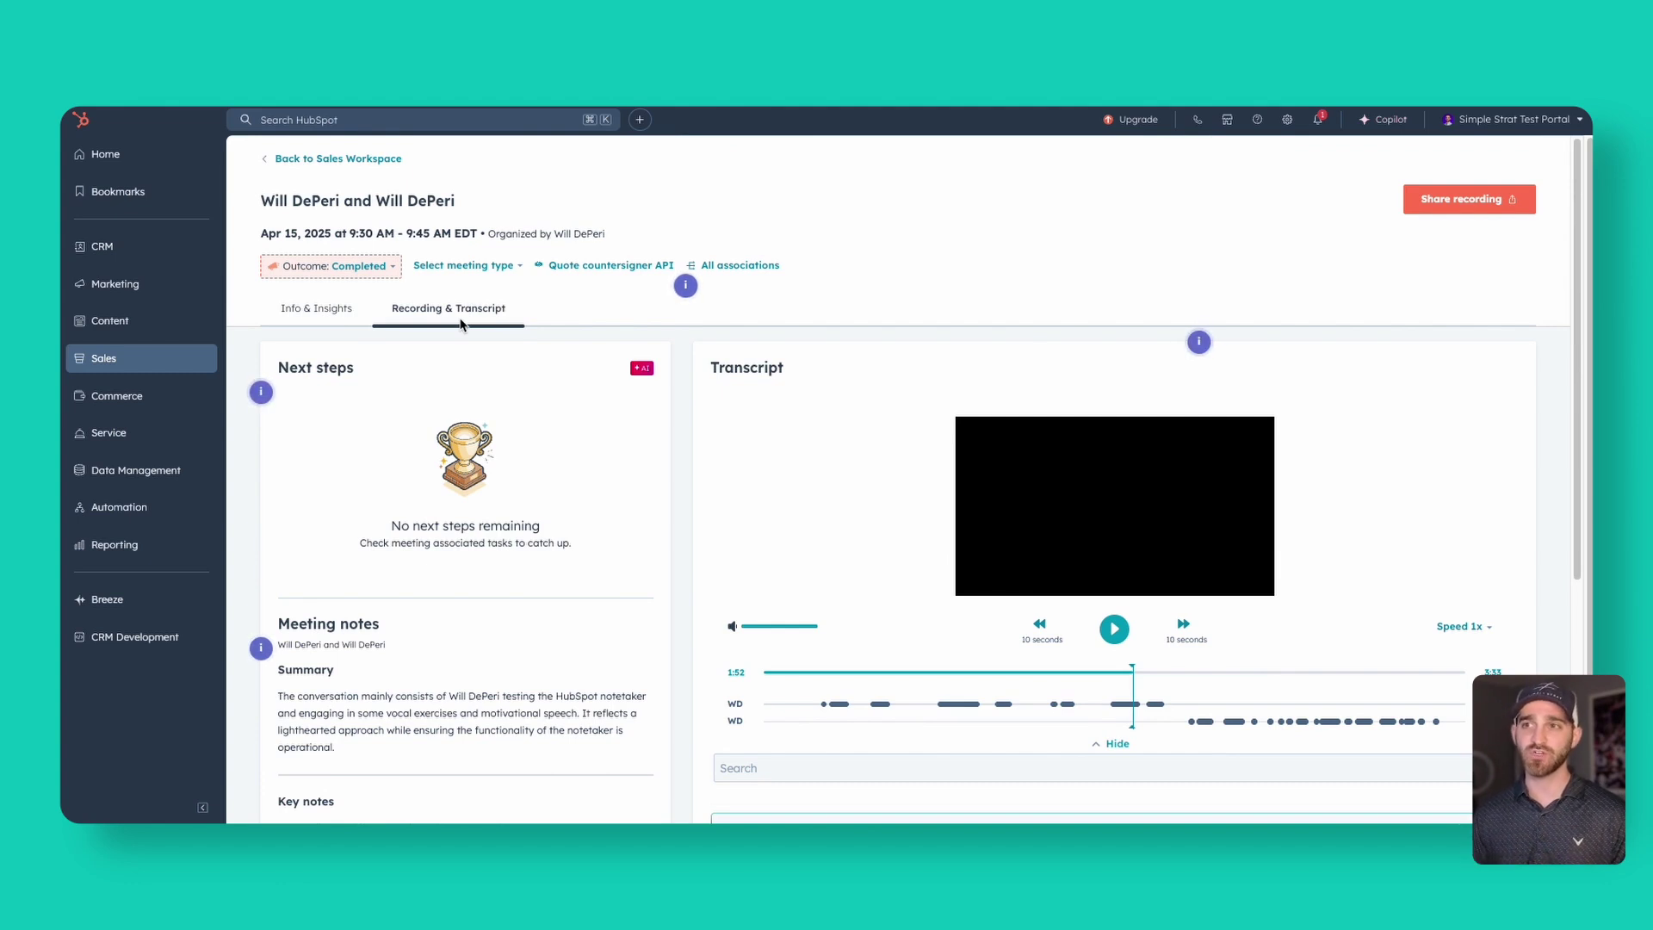
Open the meeting's Info & Insights and review its details, web page visits and recent activity.
left_click(332, 312)
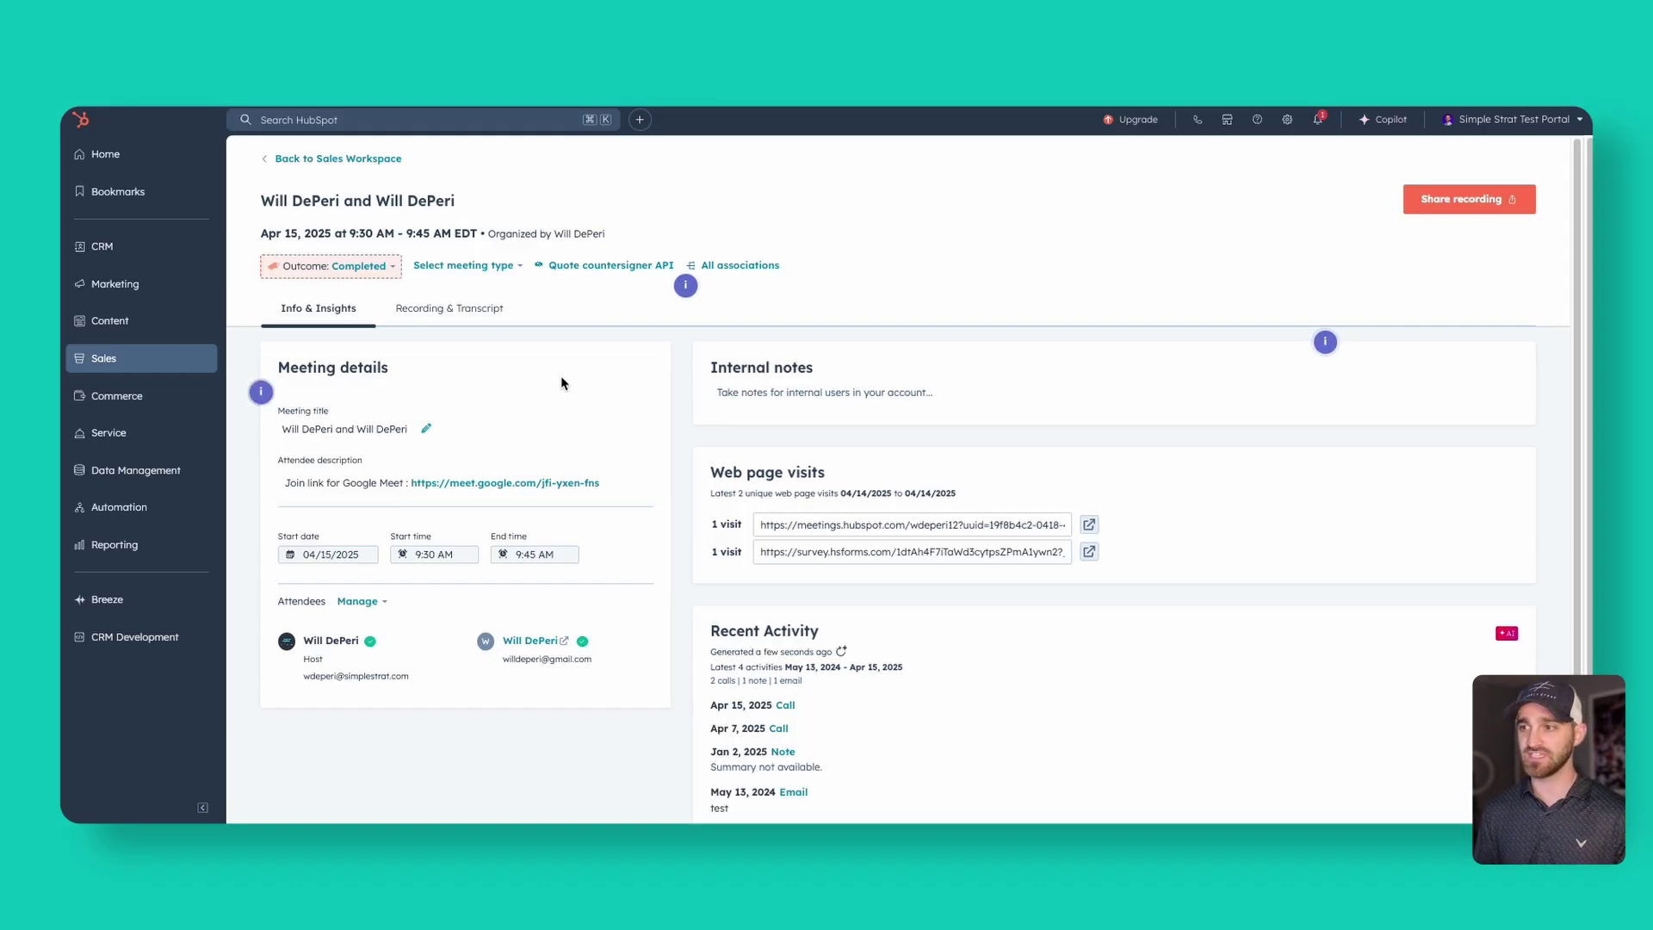
scroll(863, 634, "down", 2)
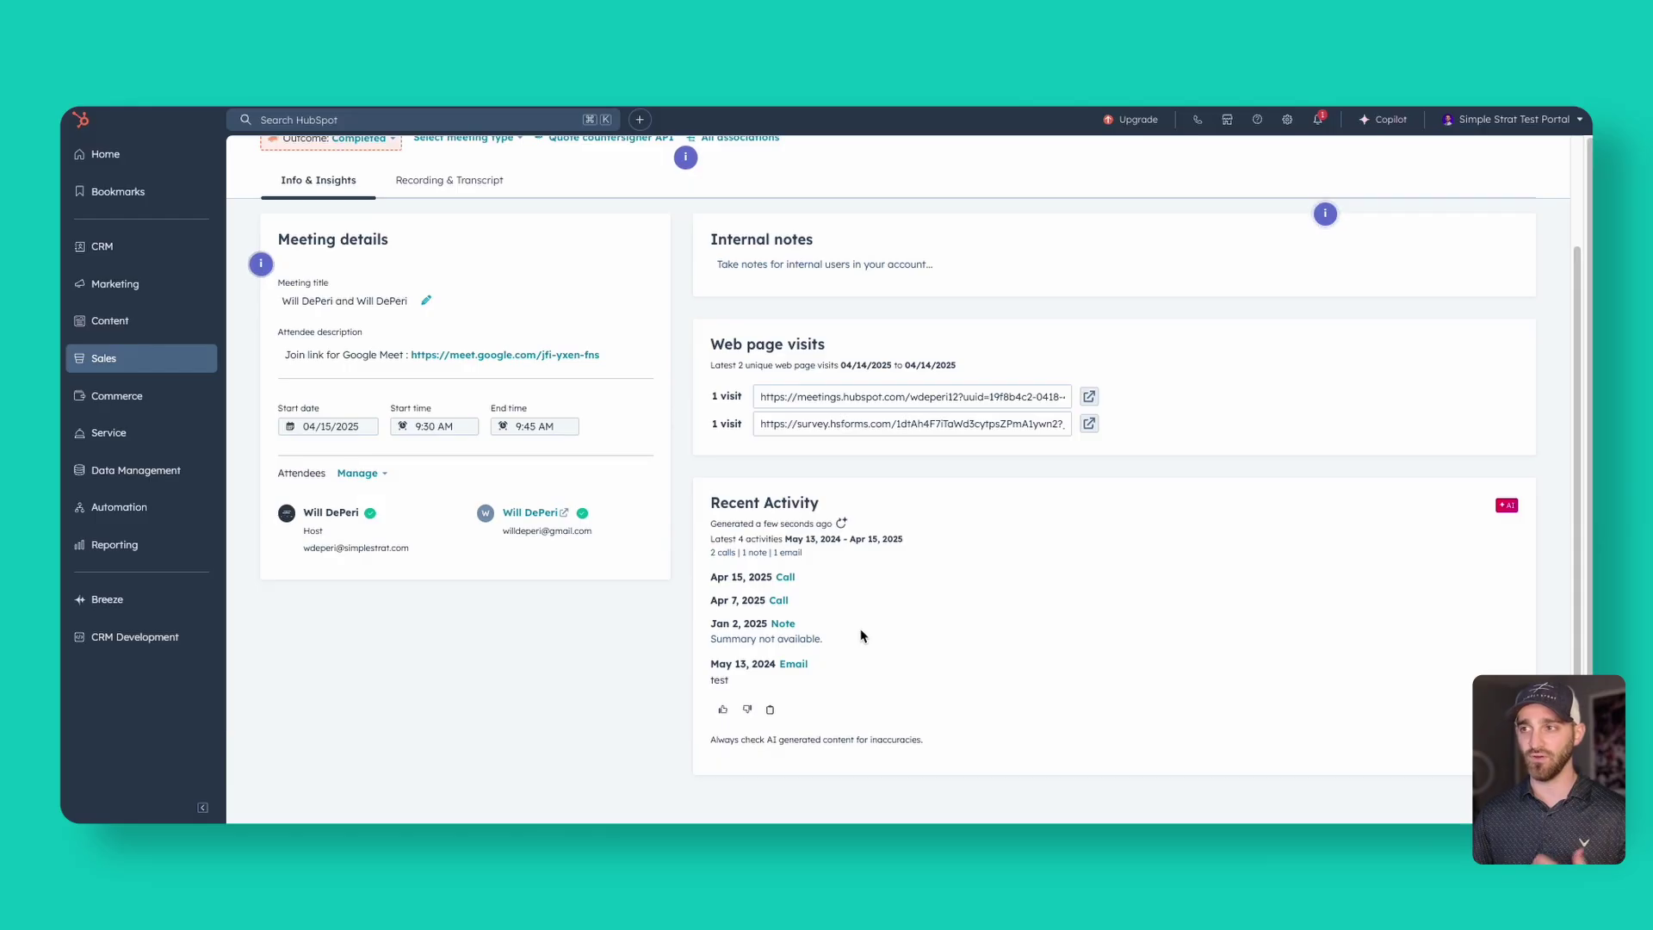
scroll(862, 635, "up", 2)
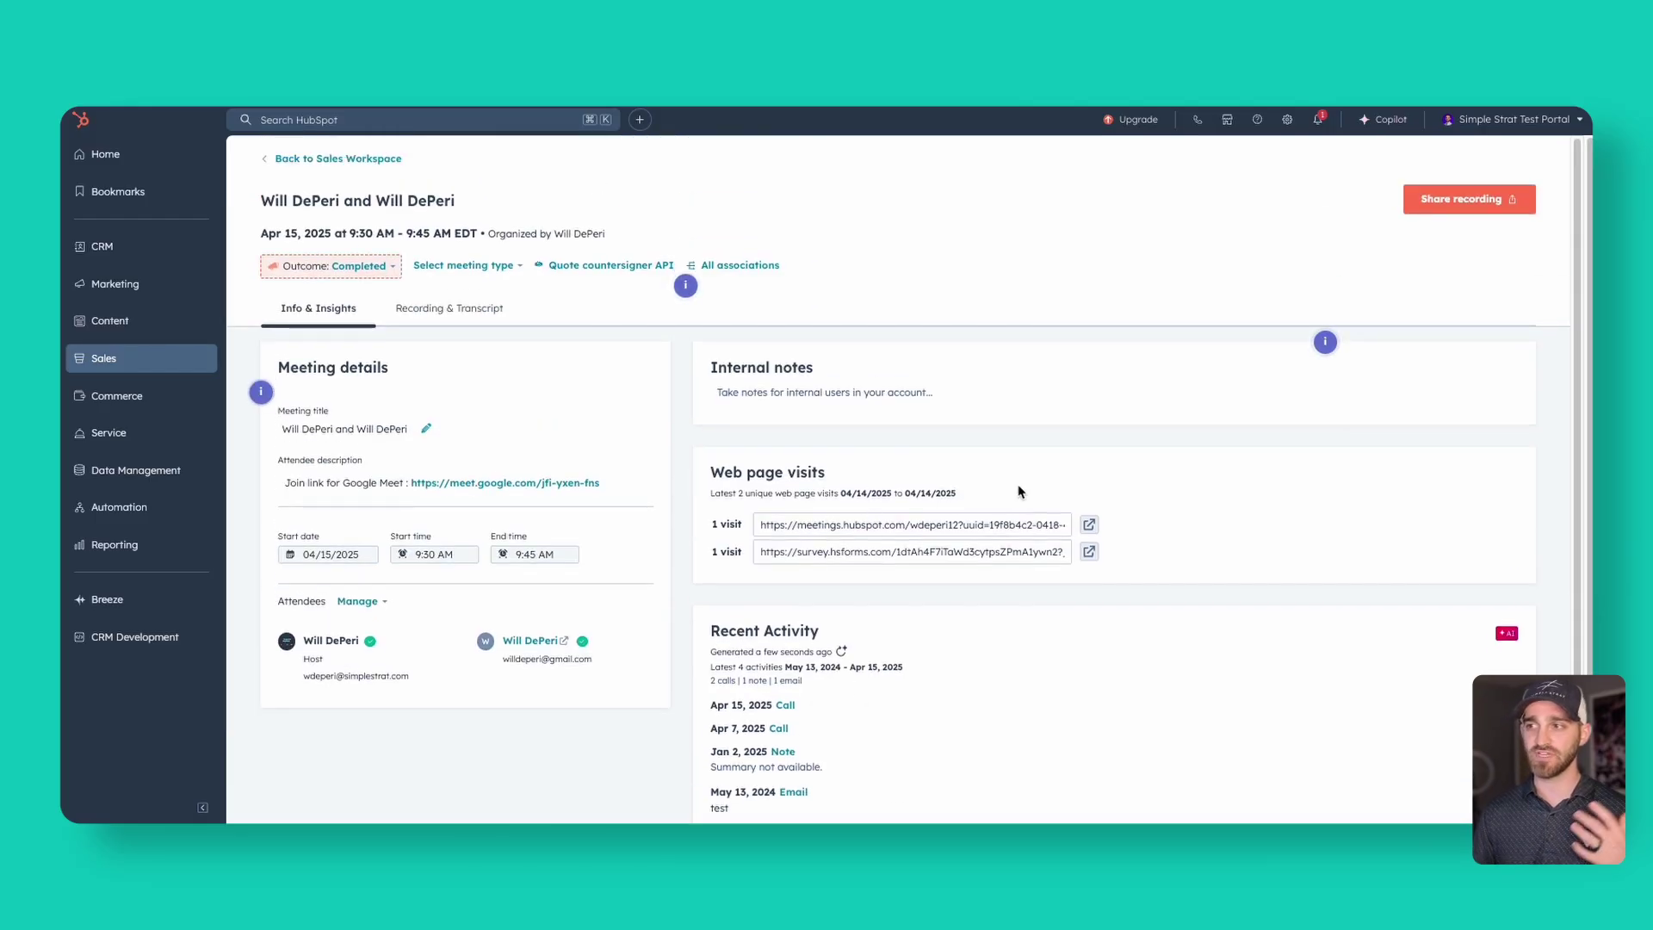
Add the internal note "I can add them here" to the meeting and save it.
left_click(821, 394)
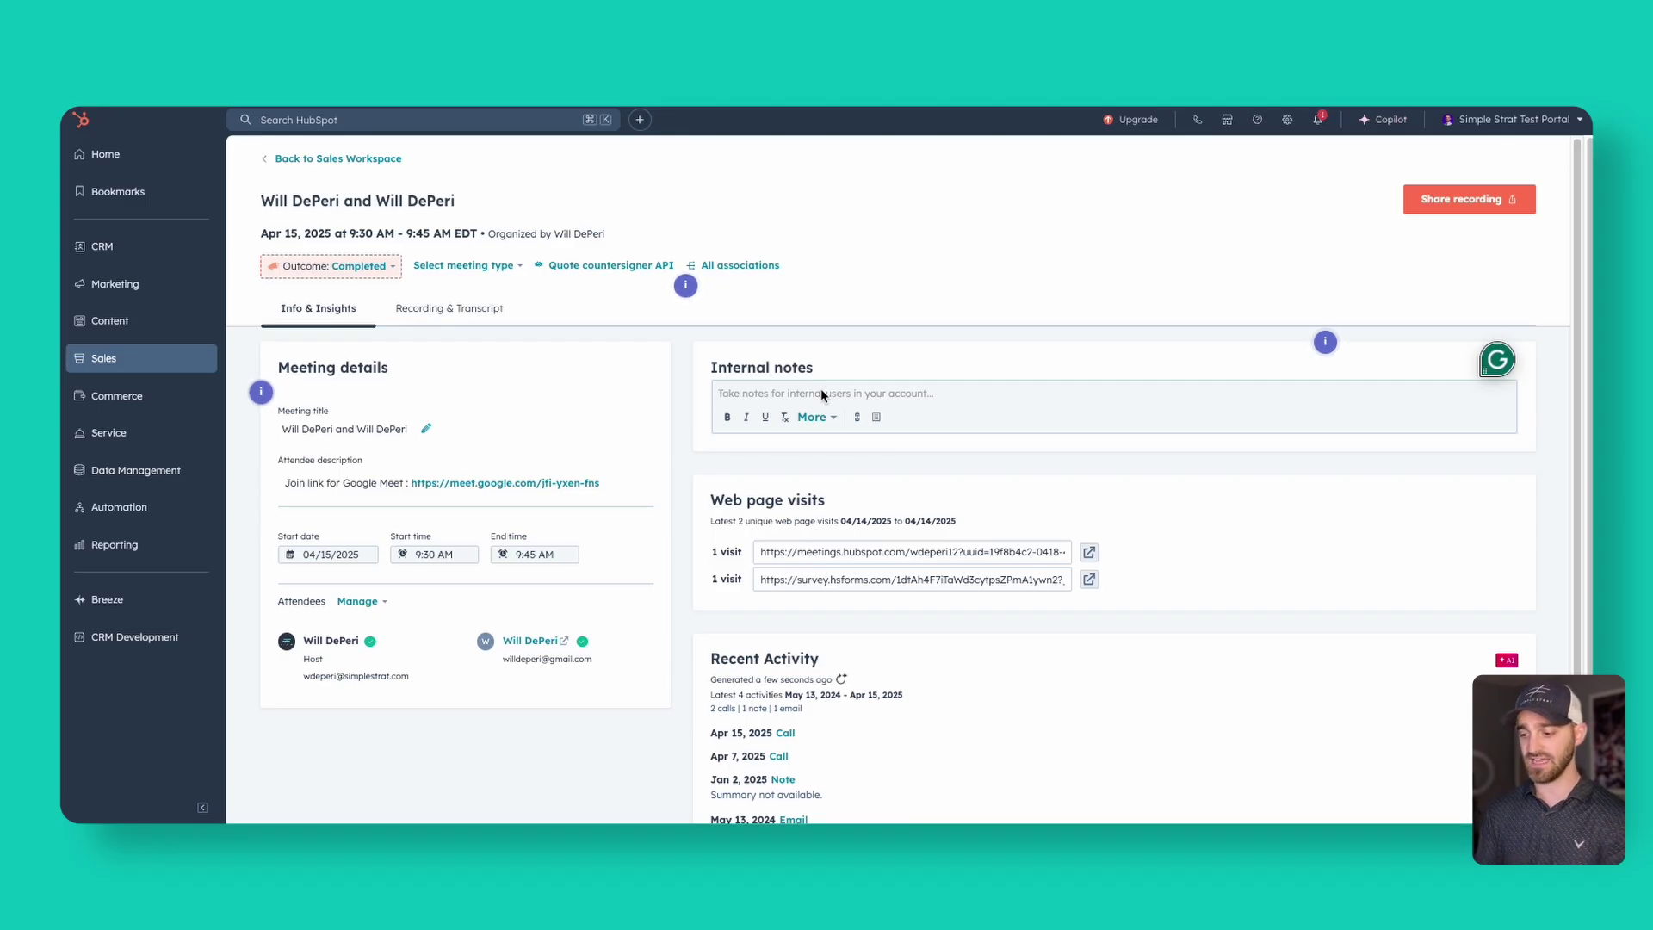
type("I can add them h")
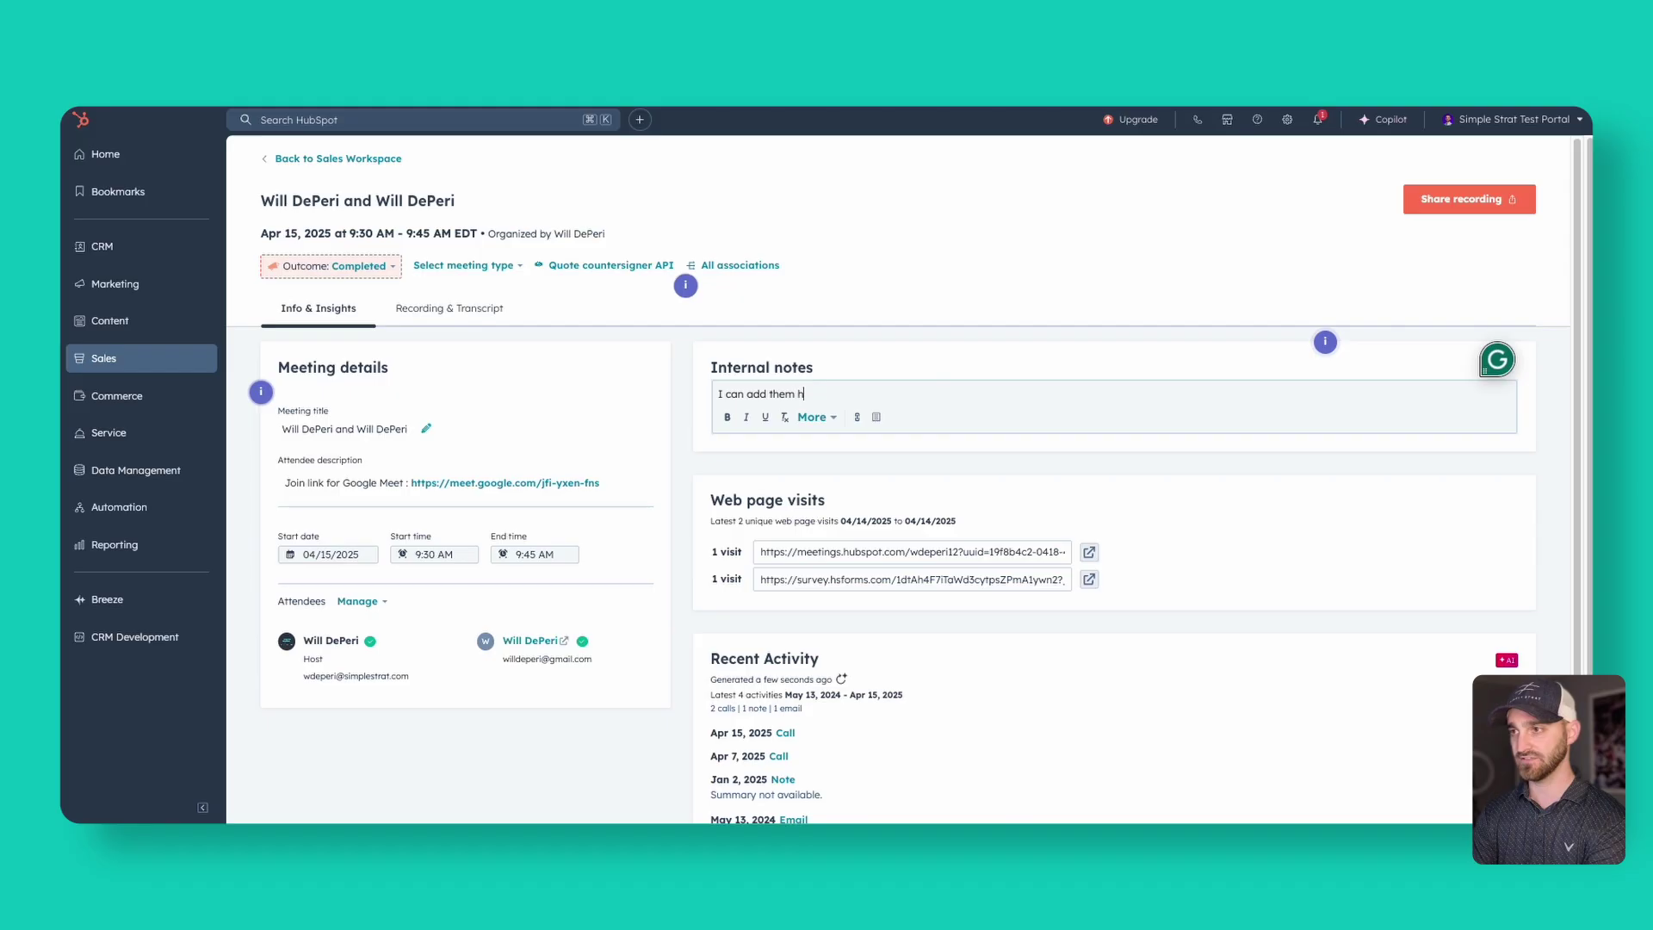
type("ere")
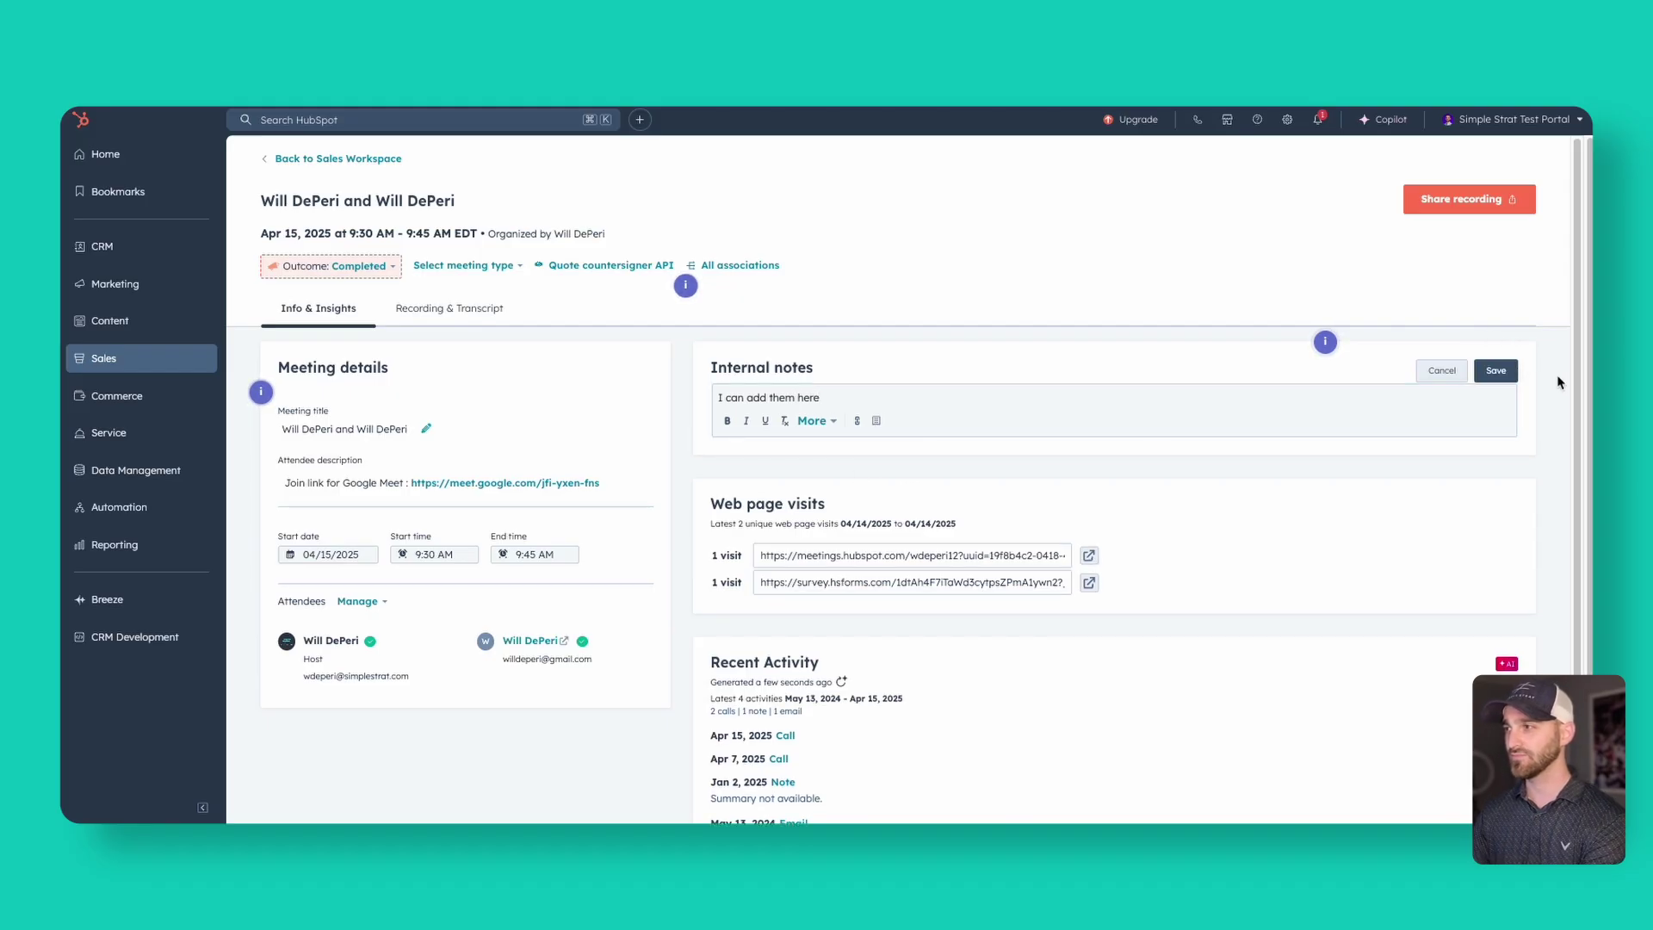
left_click(1497, 370)
left_click(931, 429)
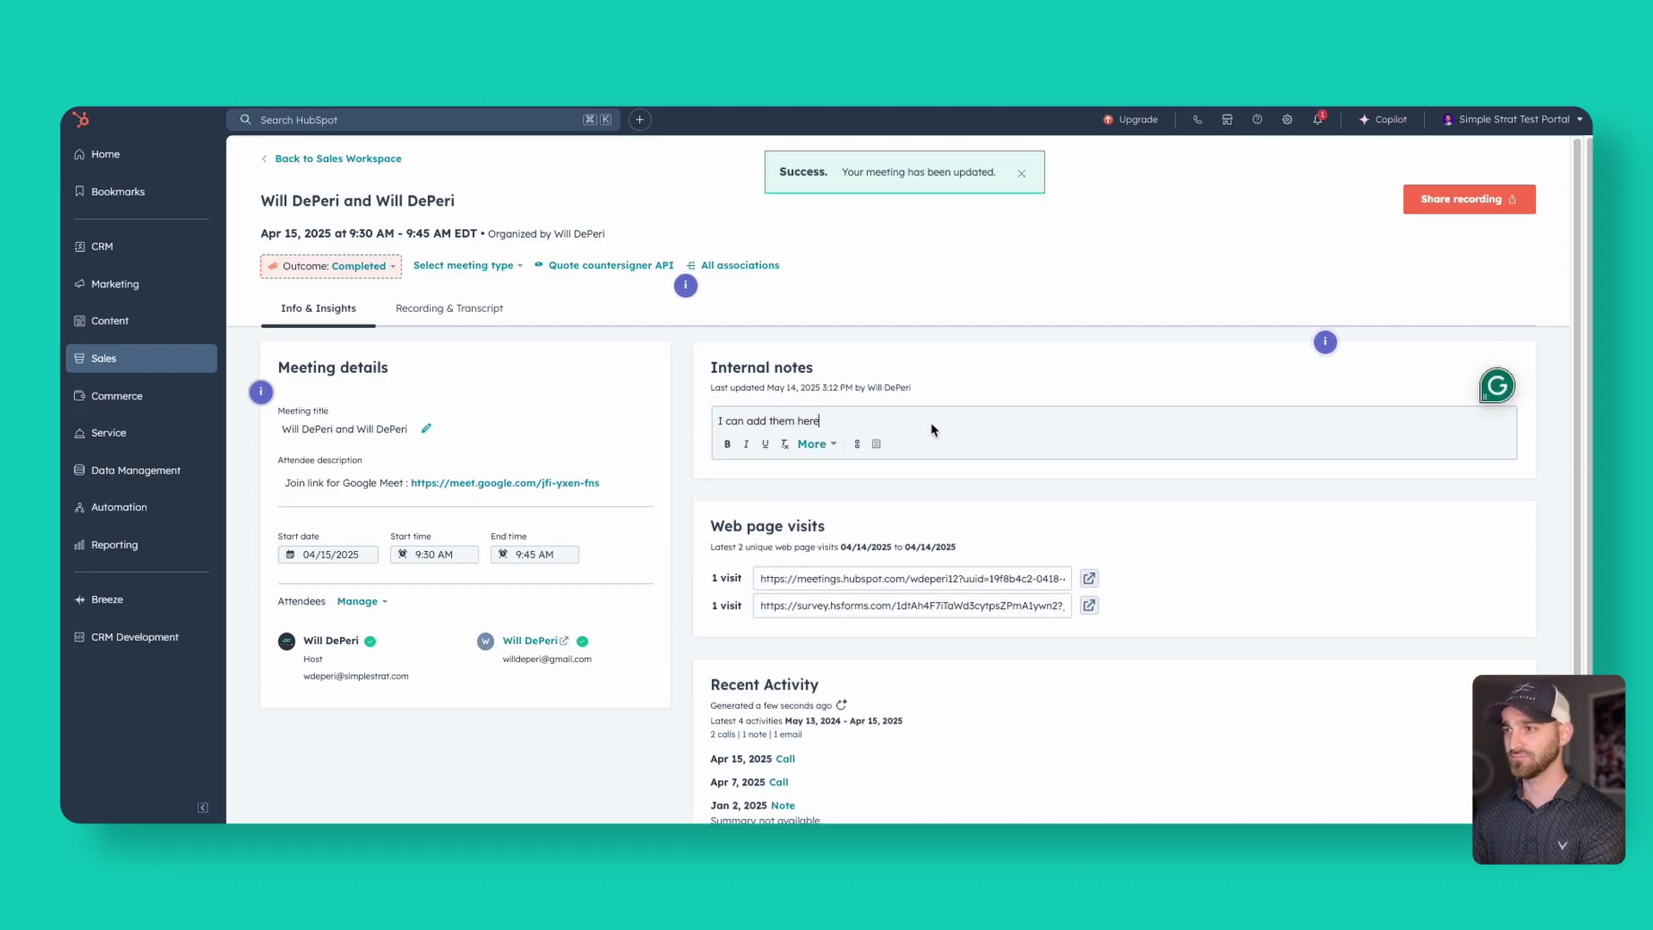
type("@tyler")
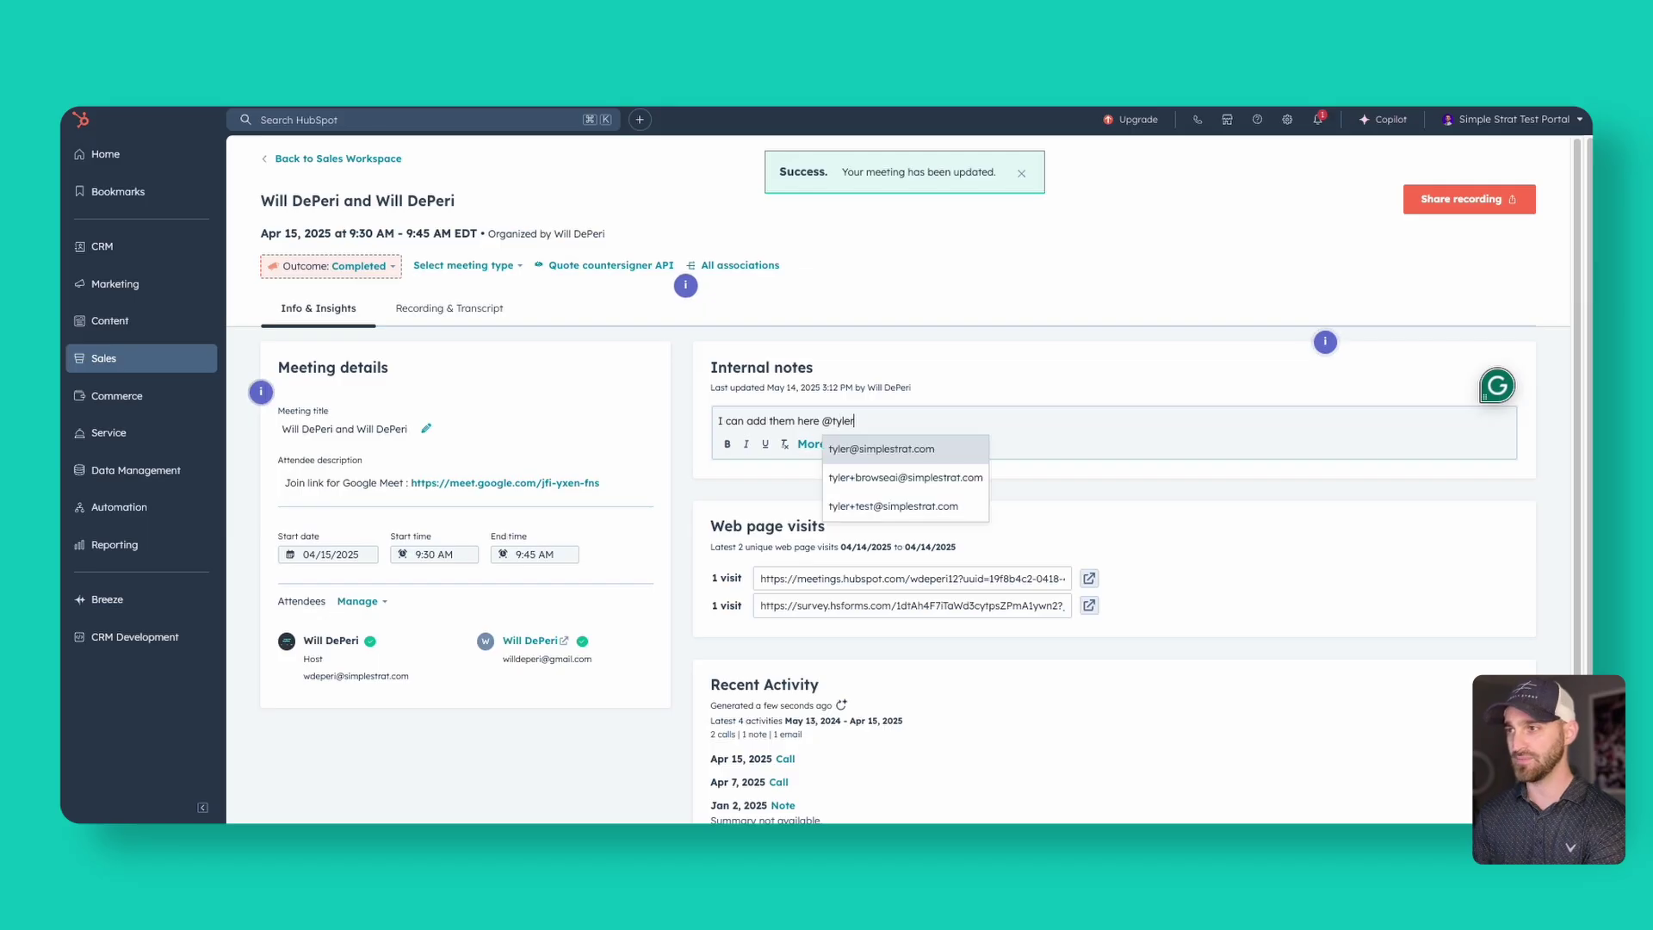
left_click(929, 446)
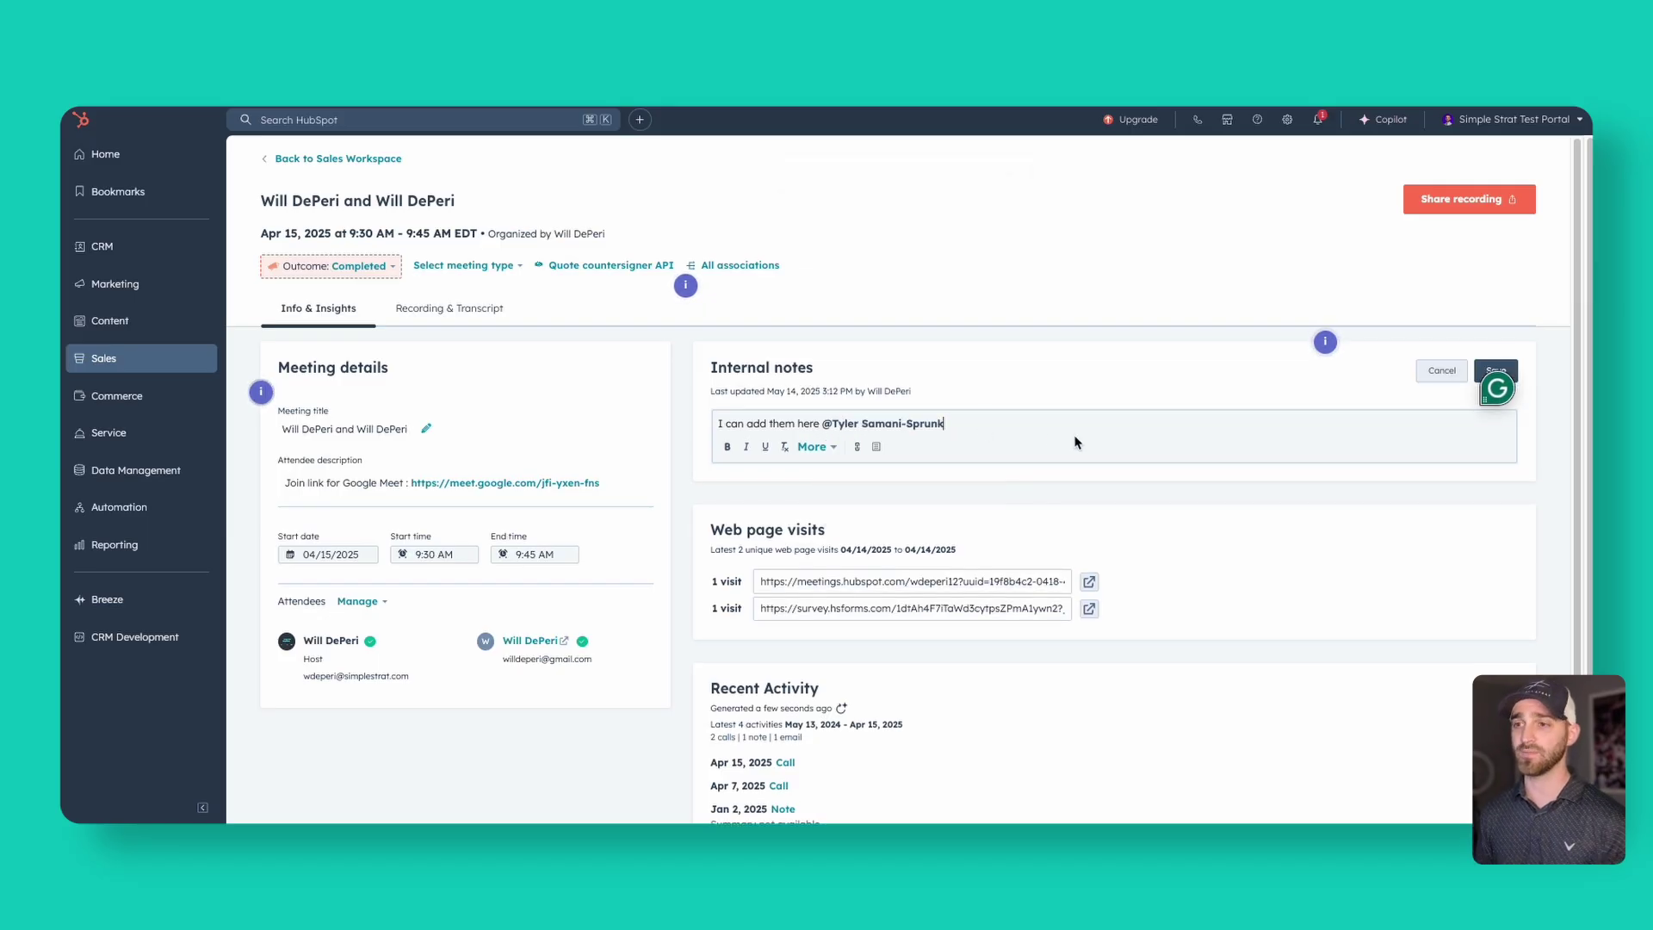